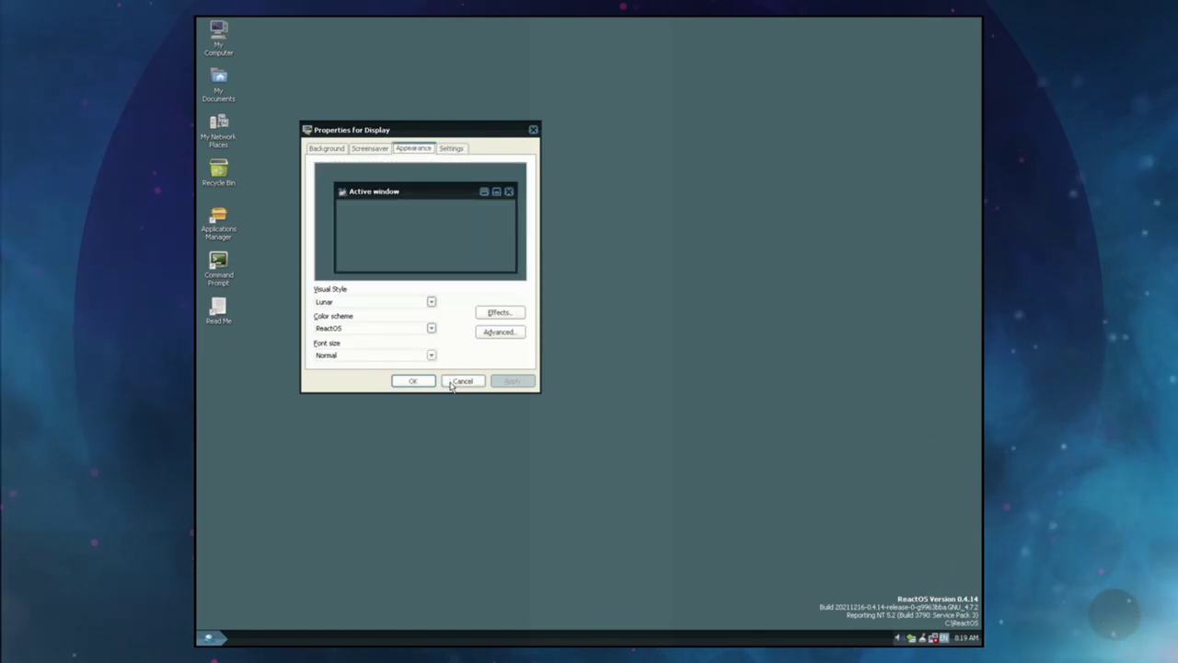
- Preview the Classic Theme visual style, then apply the Modern style to the desktop instead
click(388, 302)
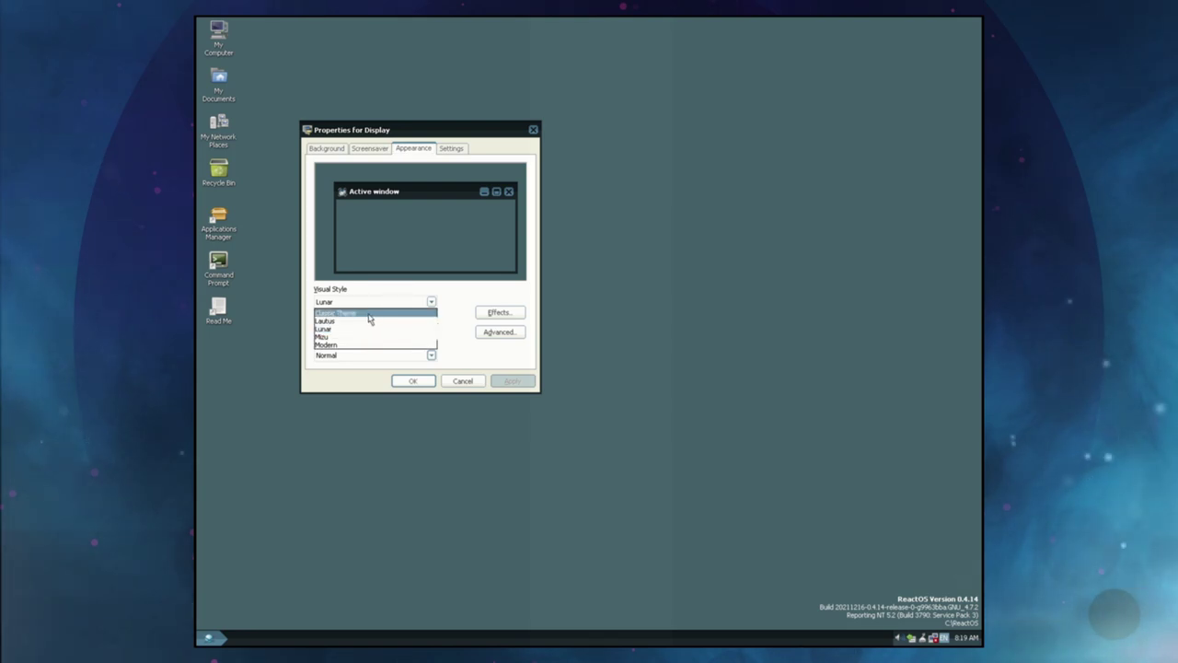
click(369, 314)
click(373, 302)
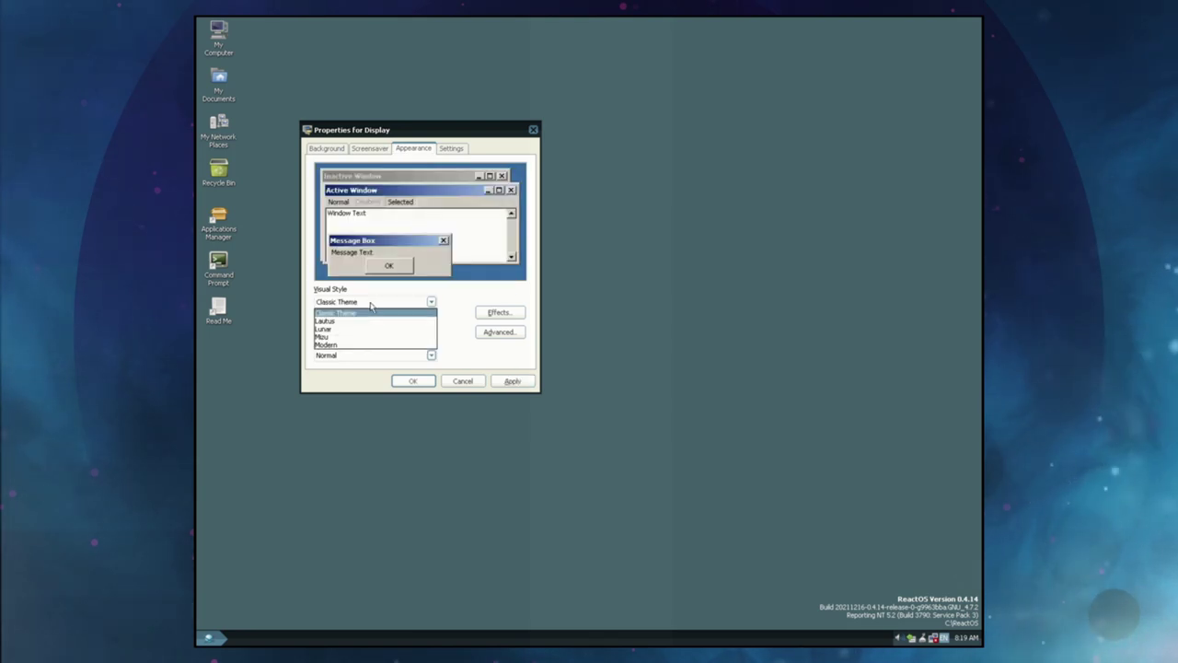
click(343, 344)
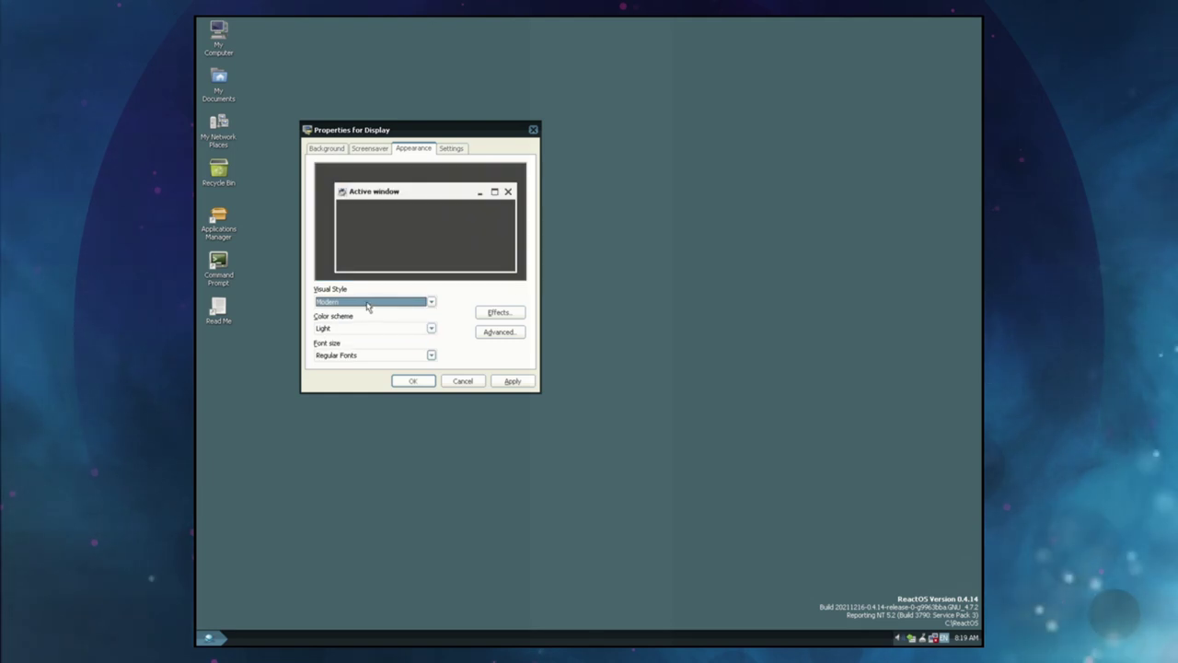
click(511, 382)
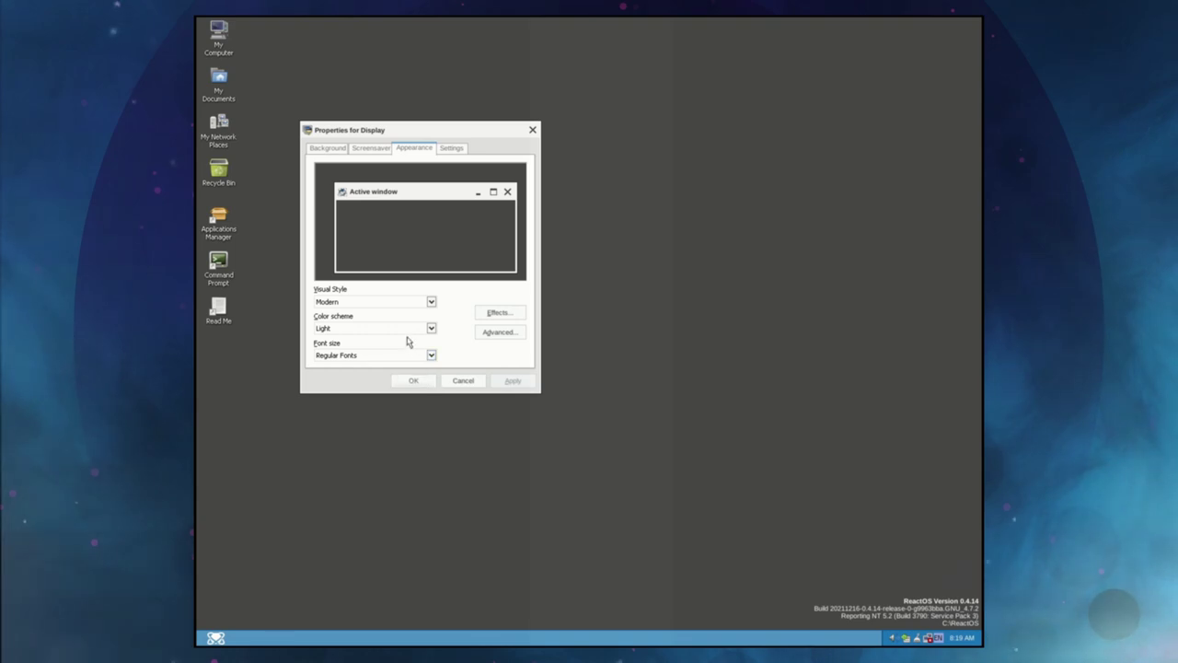
- Switch the desktop back to the Lunar visual style and close the display properties
click(368, 303)
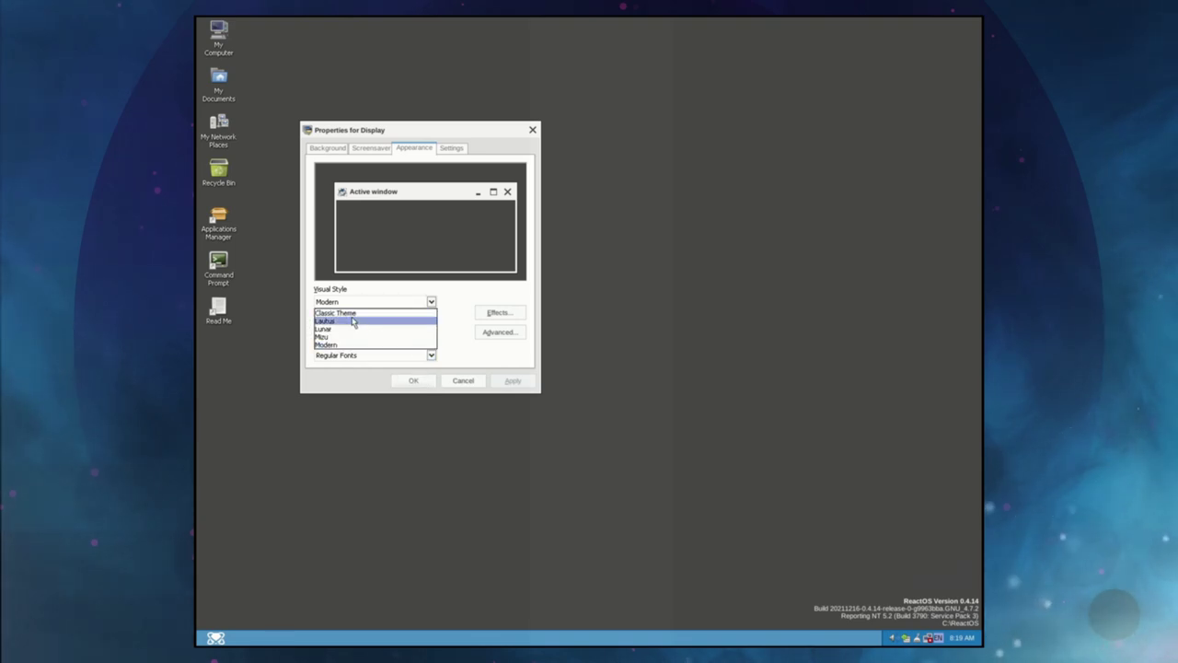
click(353, 328)
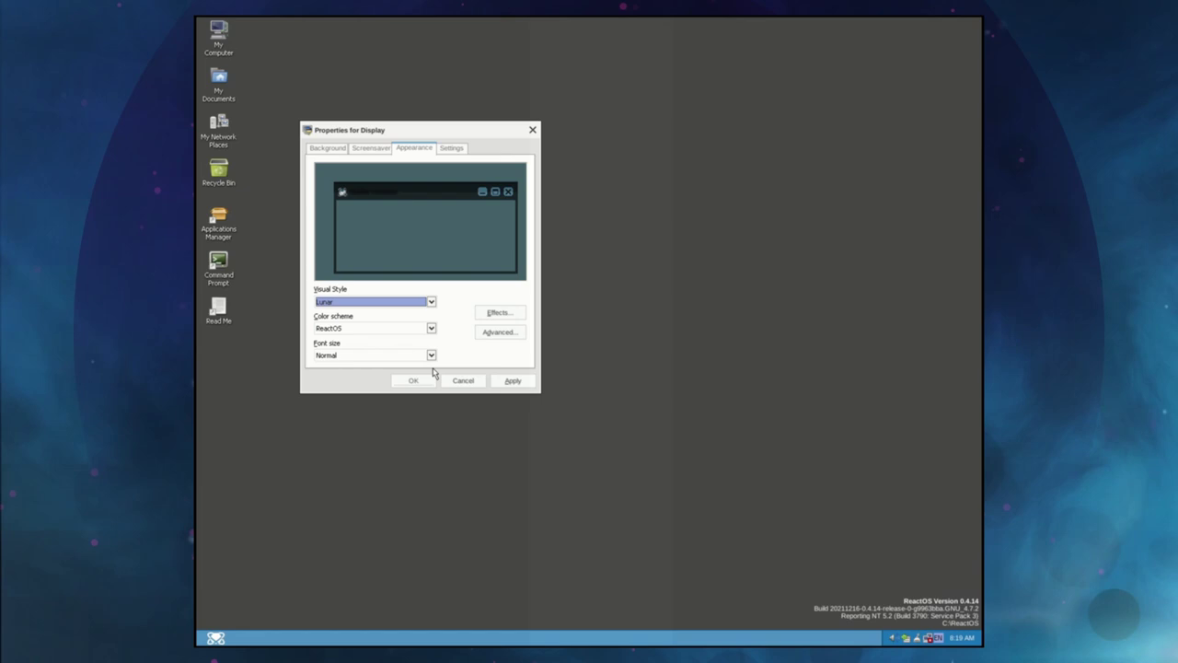
click(510, 381)
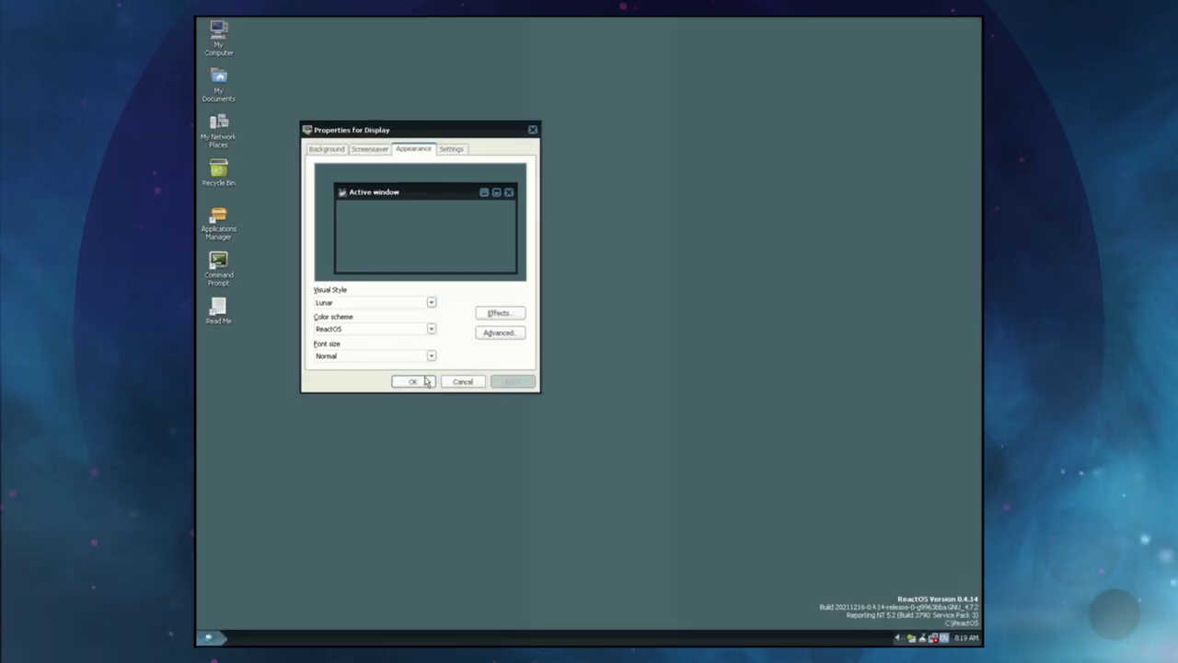
click(411, 381)
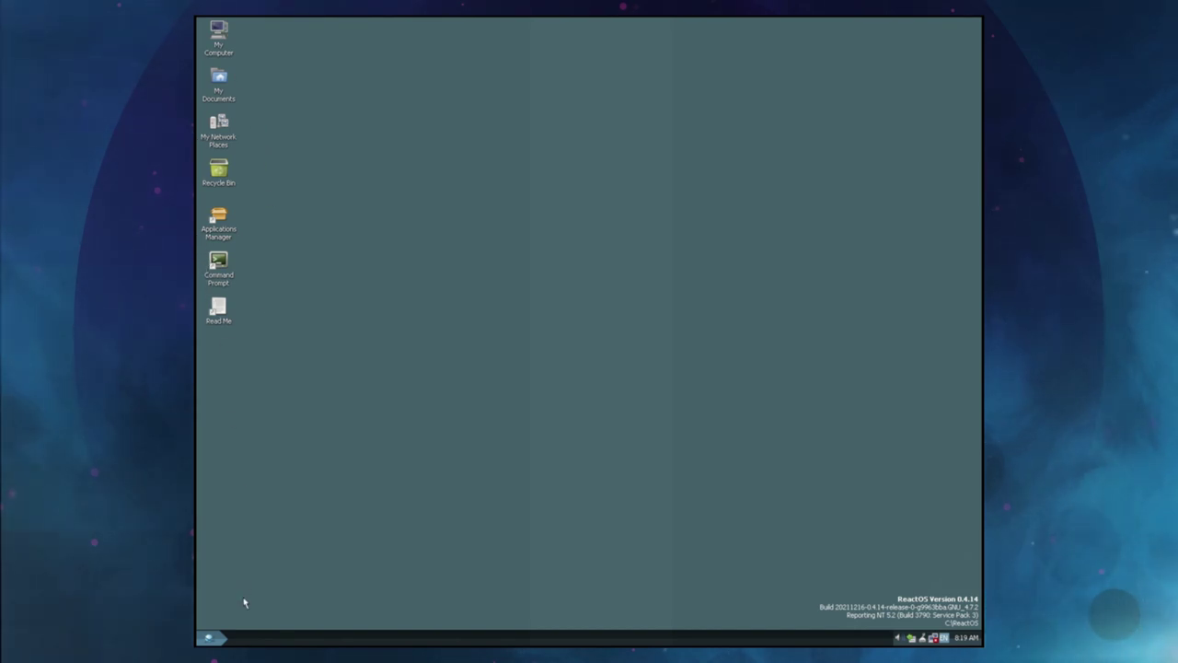
- Open Task Manager from the System Tools group of the Accessories programs
click(220, 636)
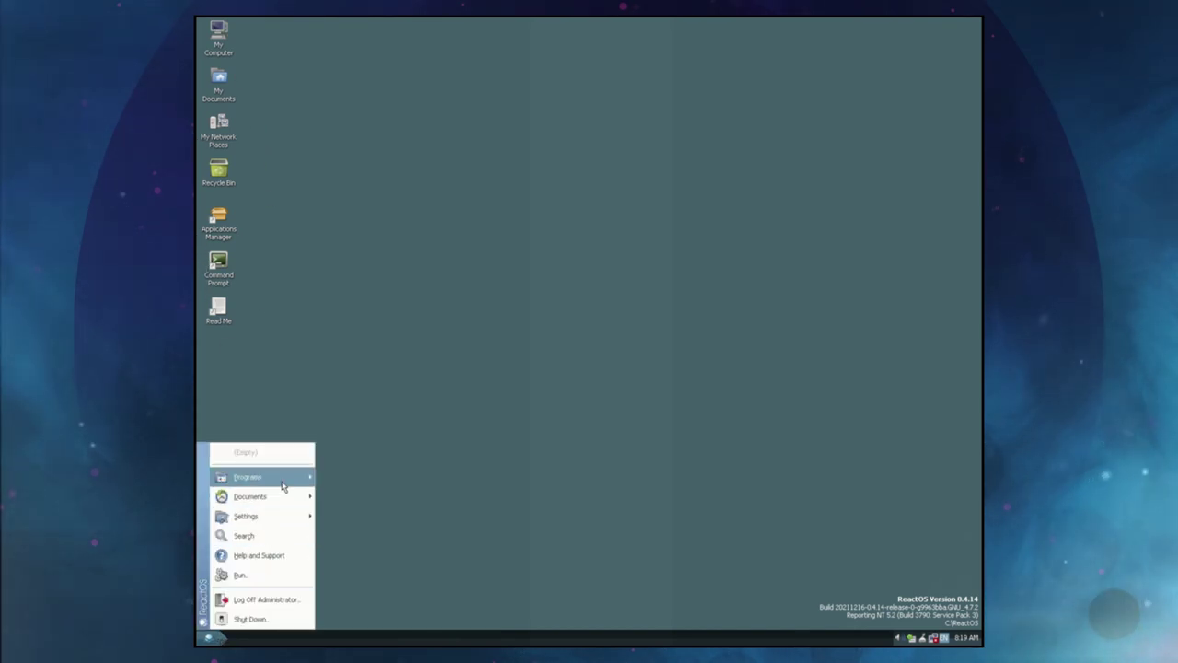
mouse_move(283, 485)
mouse_move(349, 473)
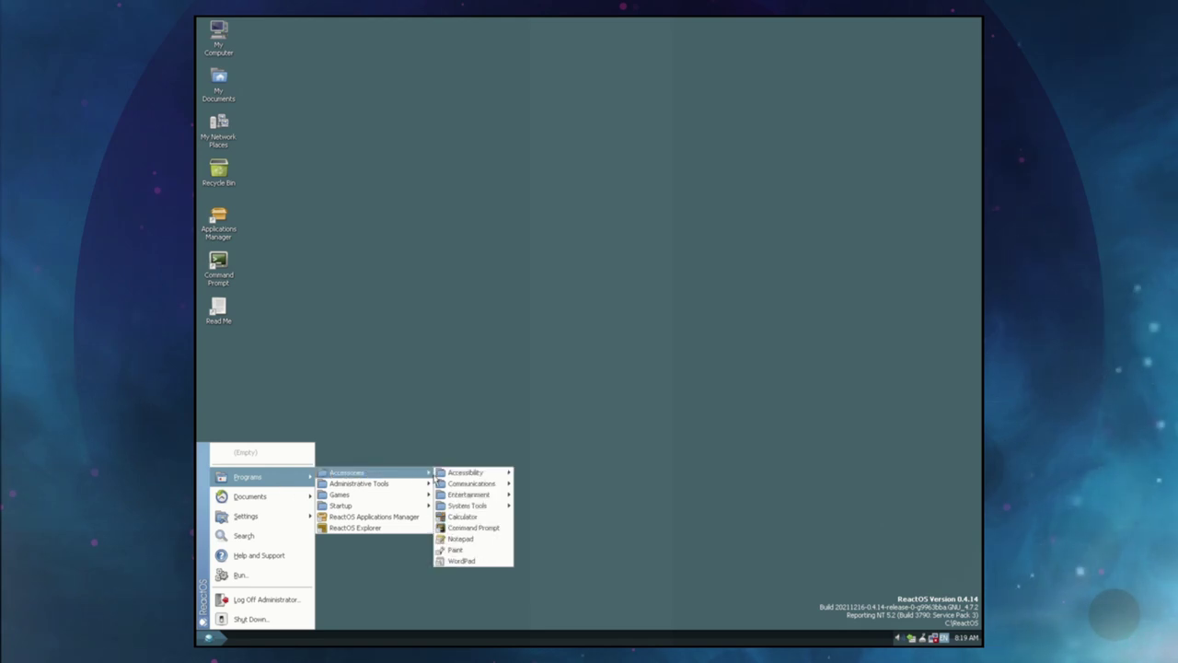
mouse_move(454, 478)
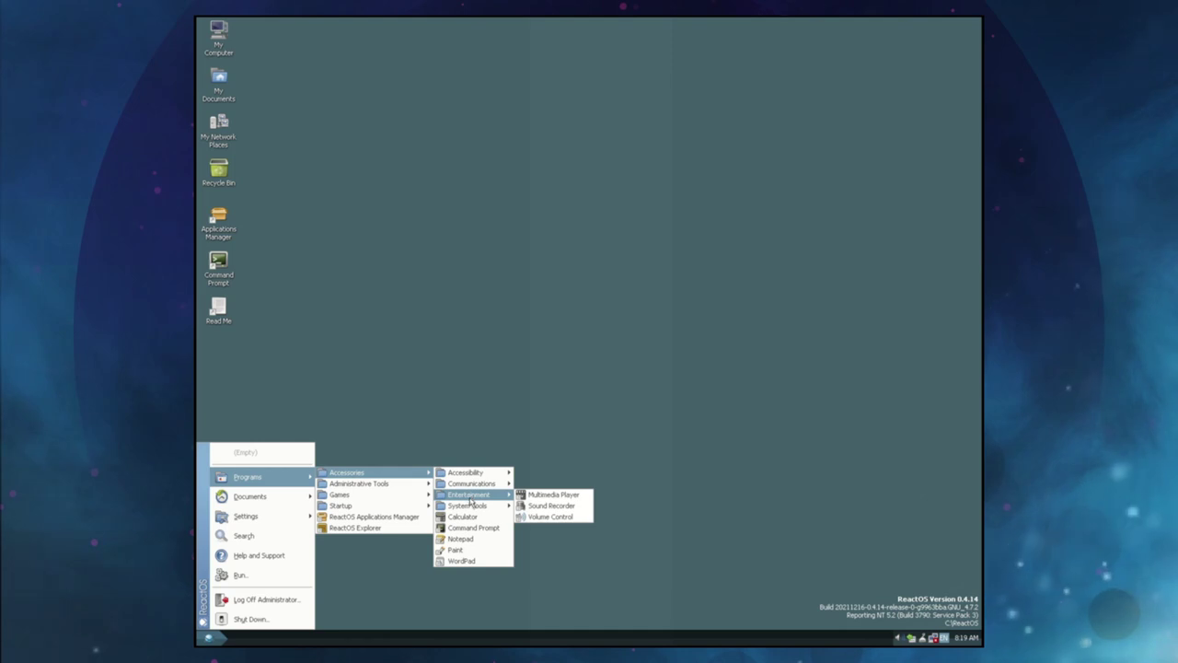
mouse_move(475, 508)
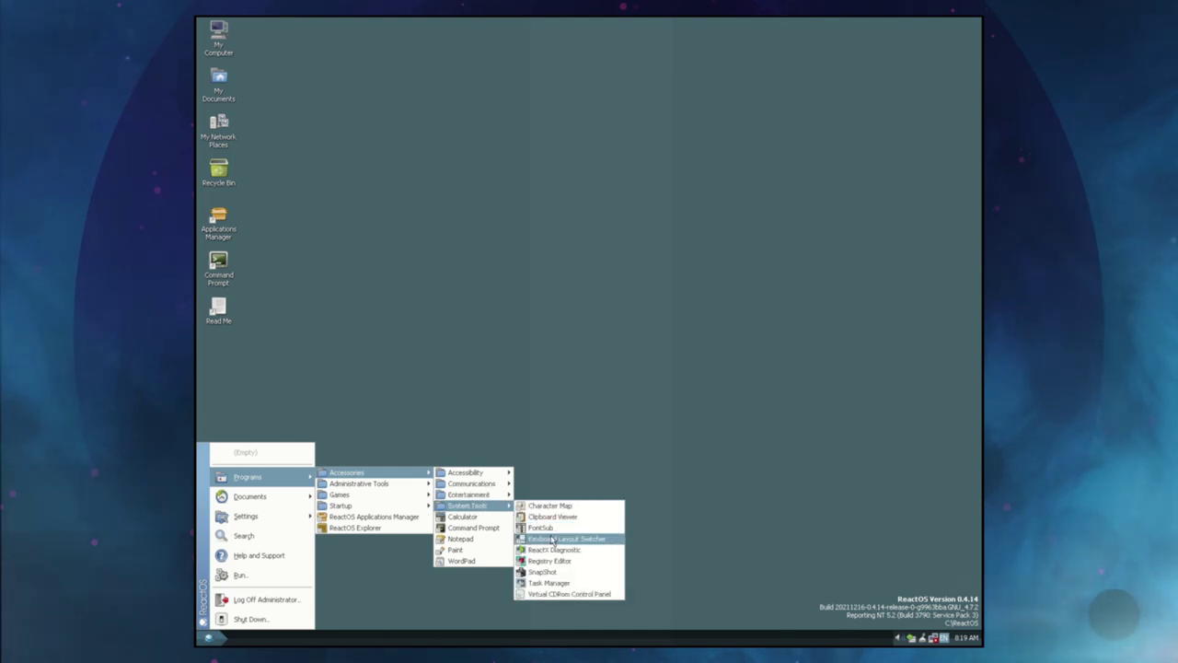
click(566, 582)
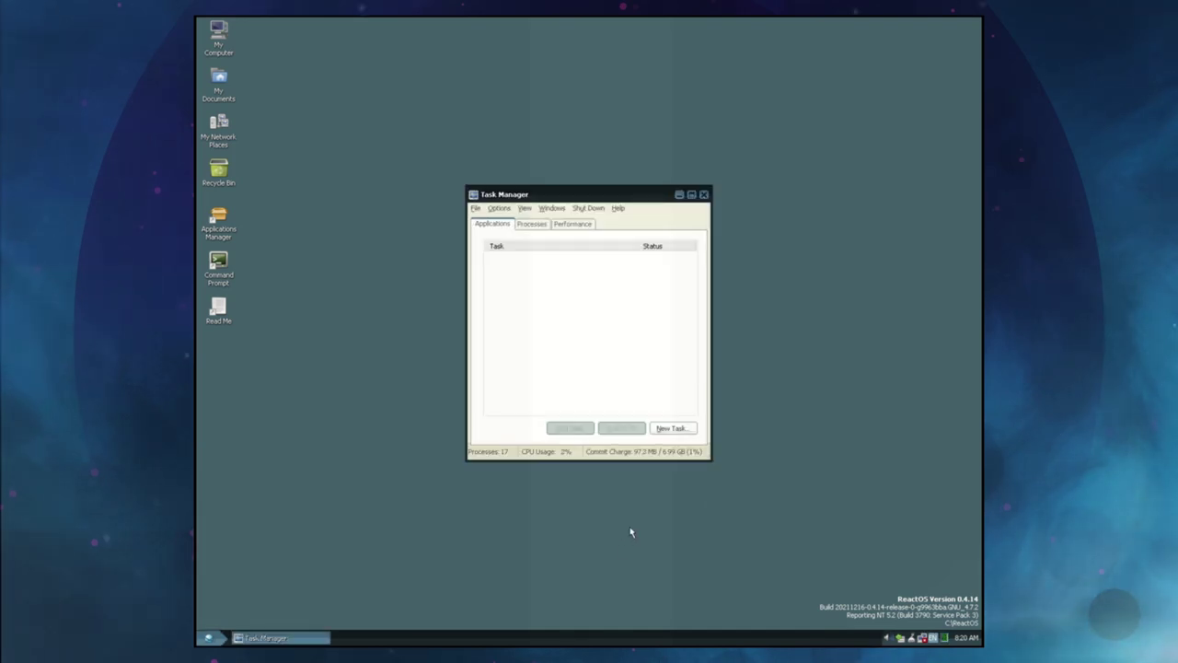
- Look through the performance graphs, running processes and applications in Task Manager, and close it
click(582, 225)
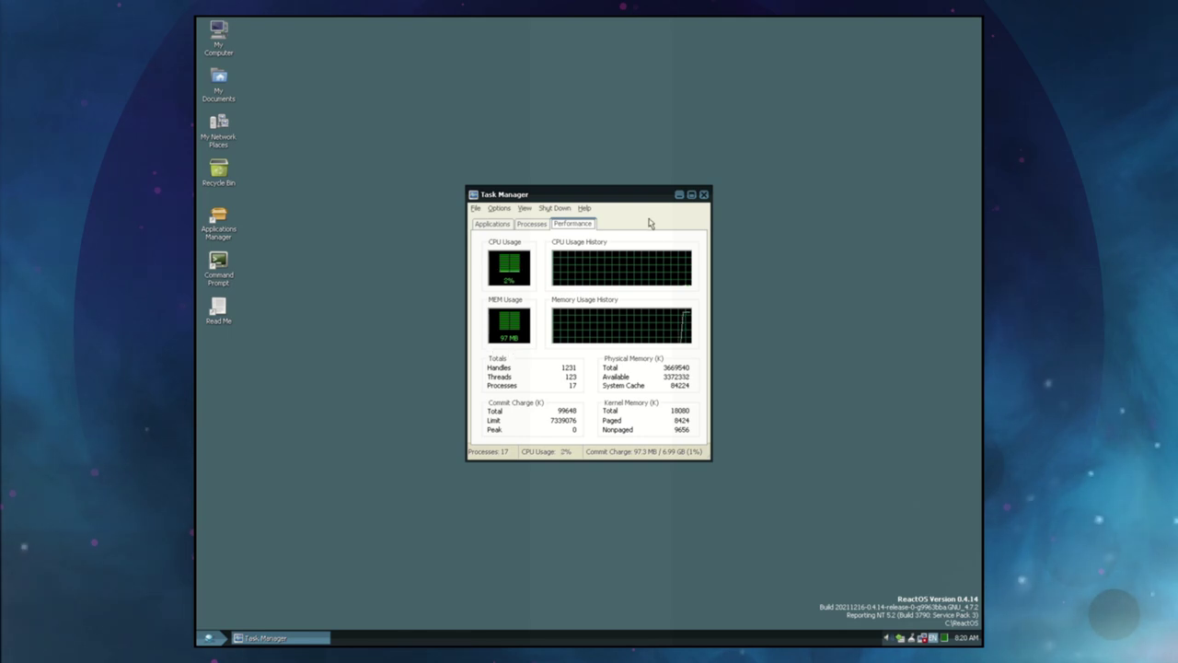
click(534, 225)
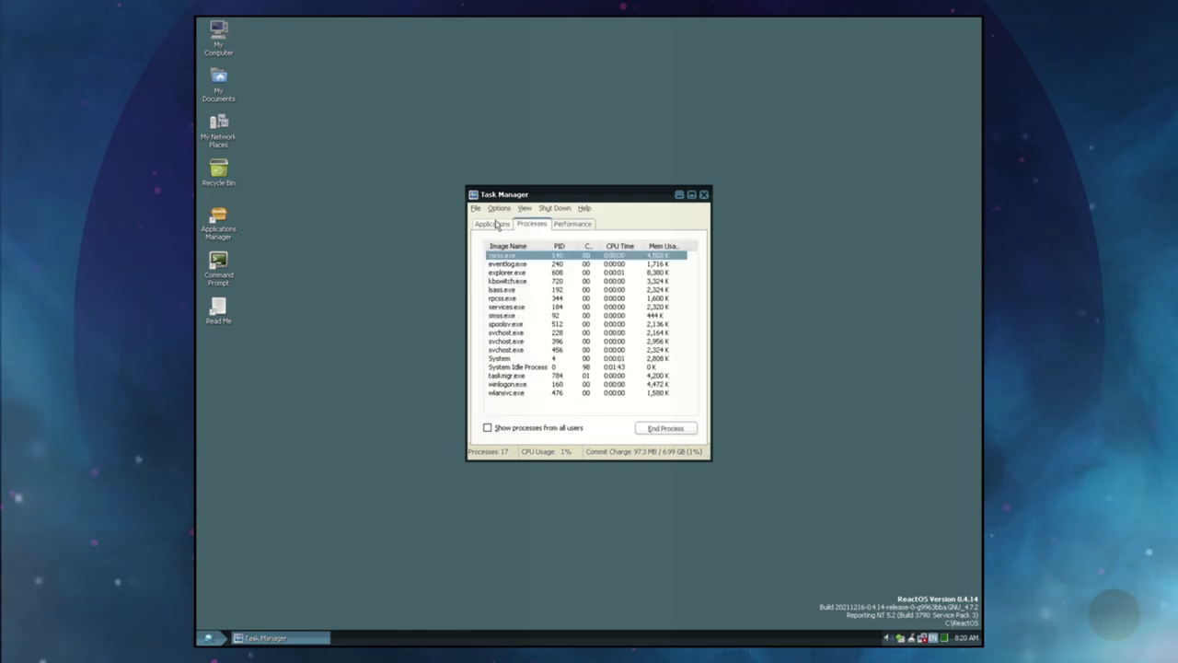
click(495, 225)
click(531, 226)
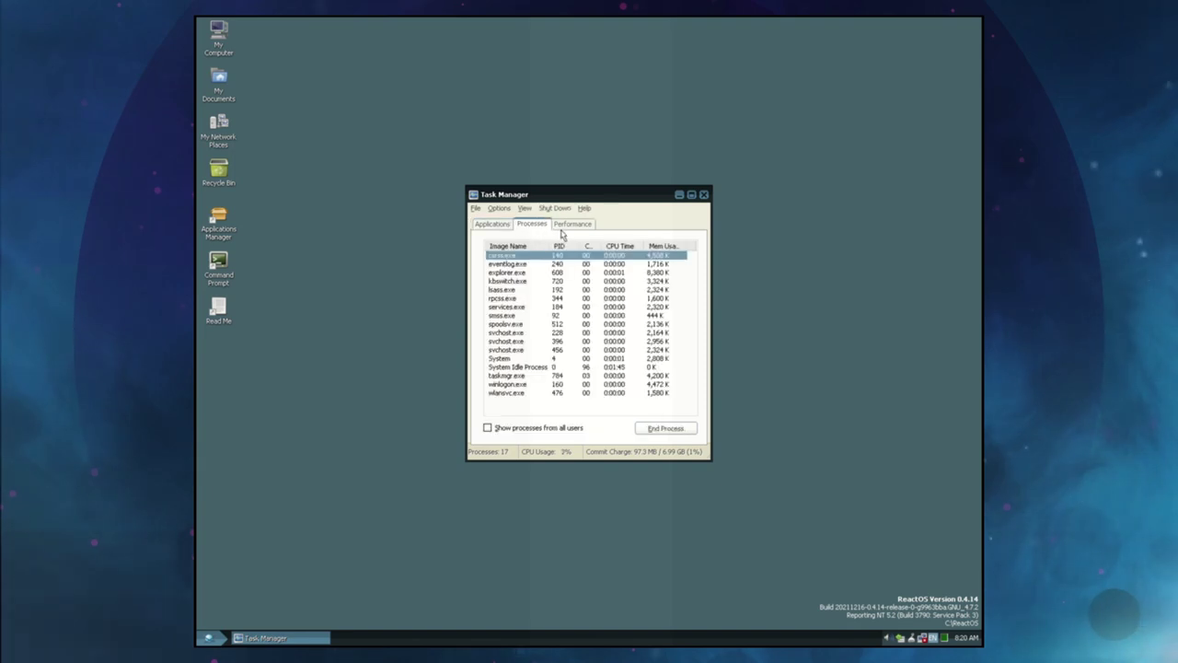
click(575, 224)
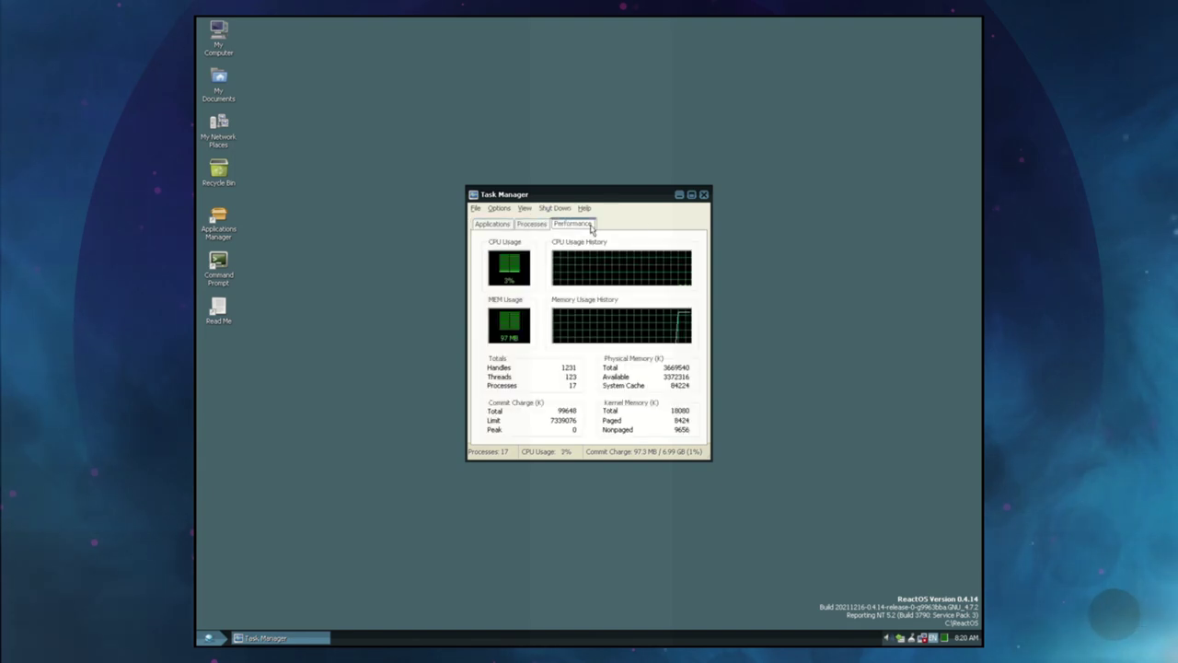
click(704, 194)
- Look through the installed program groups and open ReactOS Applications Manager
click(225, 639)
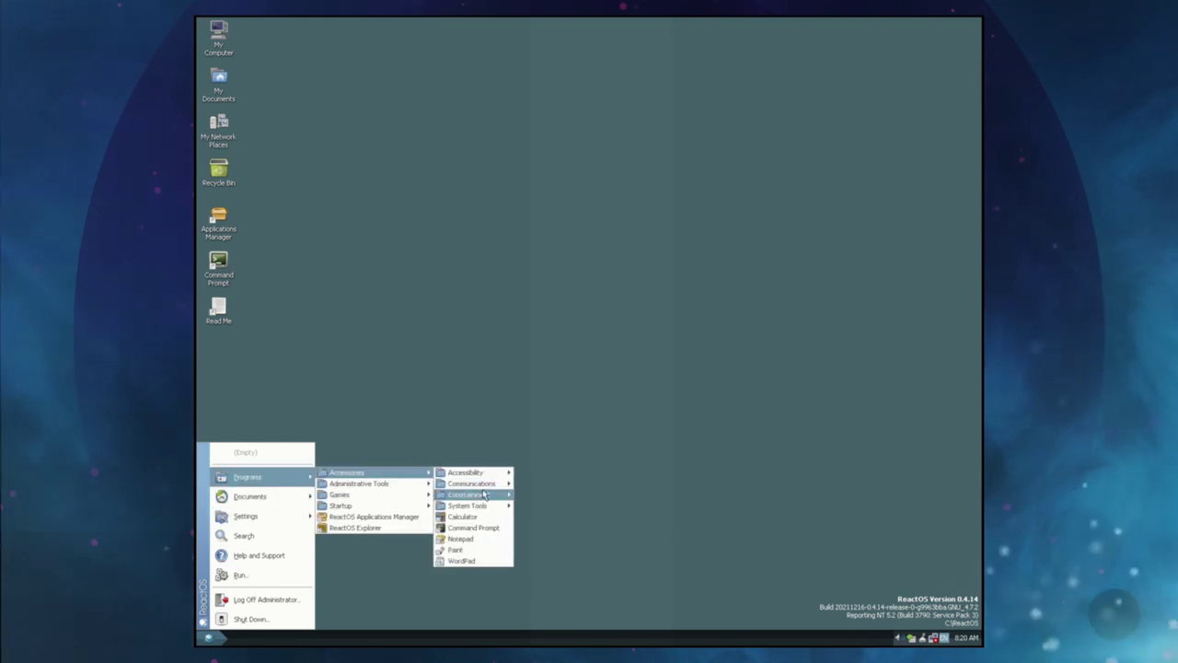
mouse_move(480, 497)
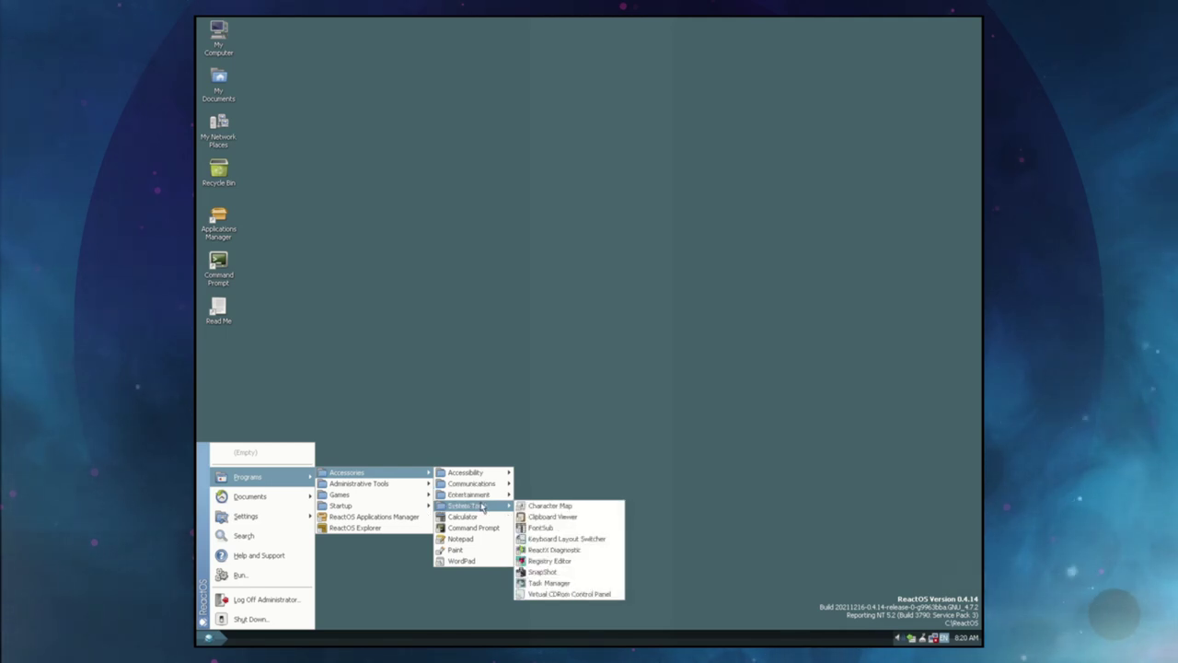
mouse_move(391, 491)
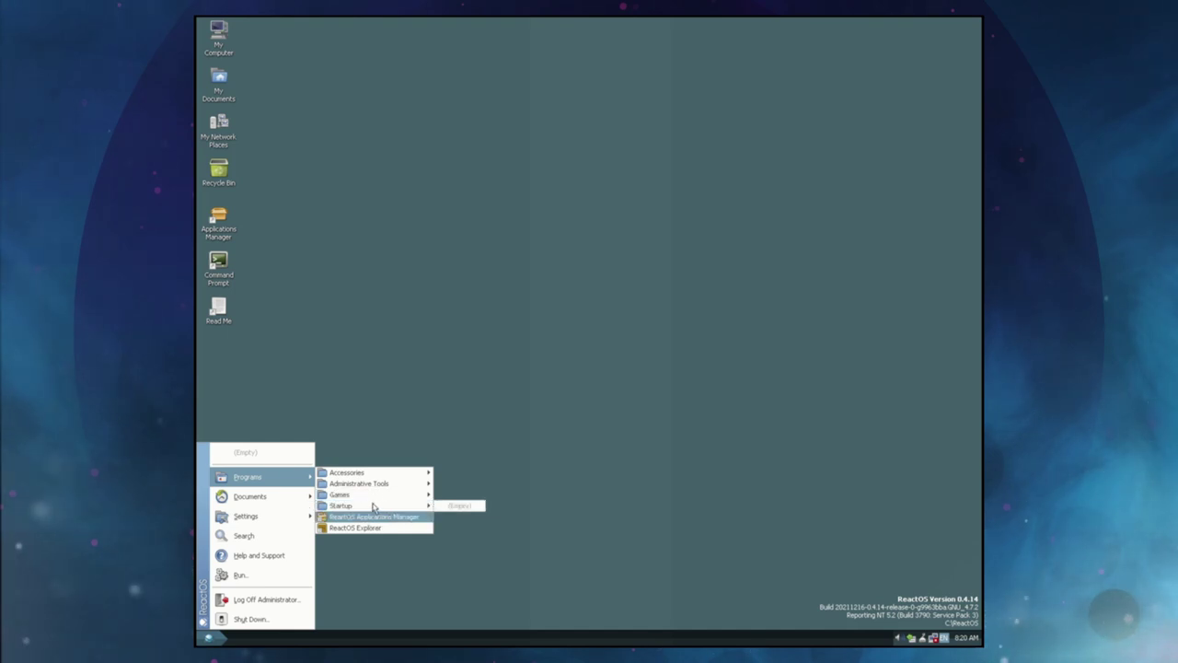
click(362, 518)
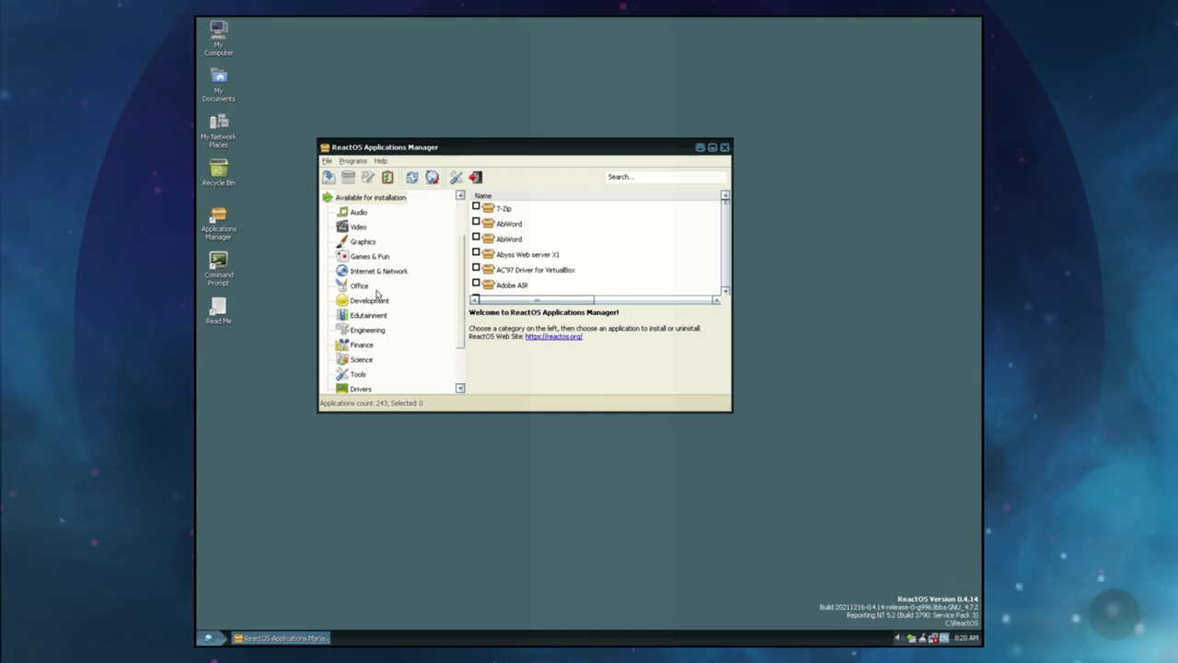
- Browse the applications available for installation in the Tools and Themes categories
click(358, 373)
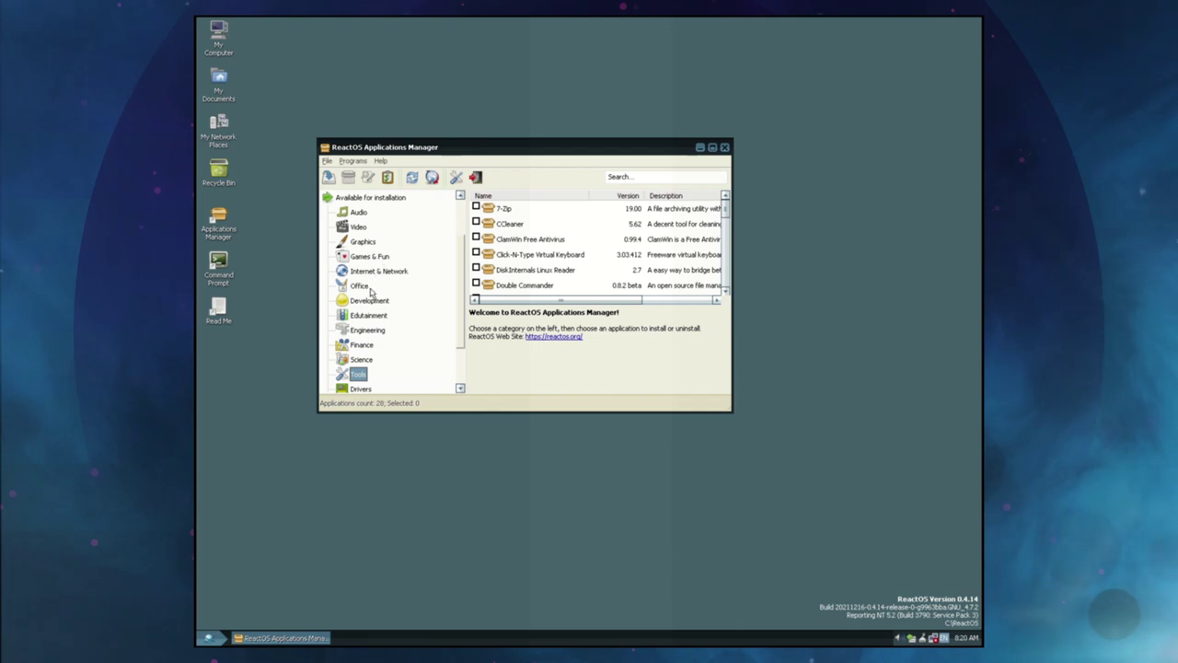
scroll(371, 293, down, 1)
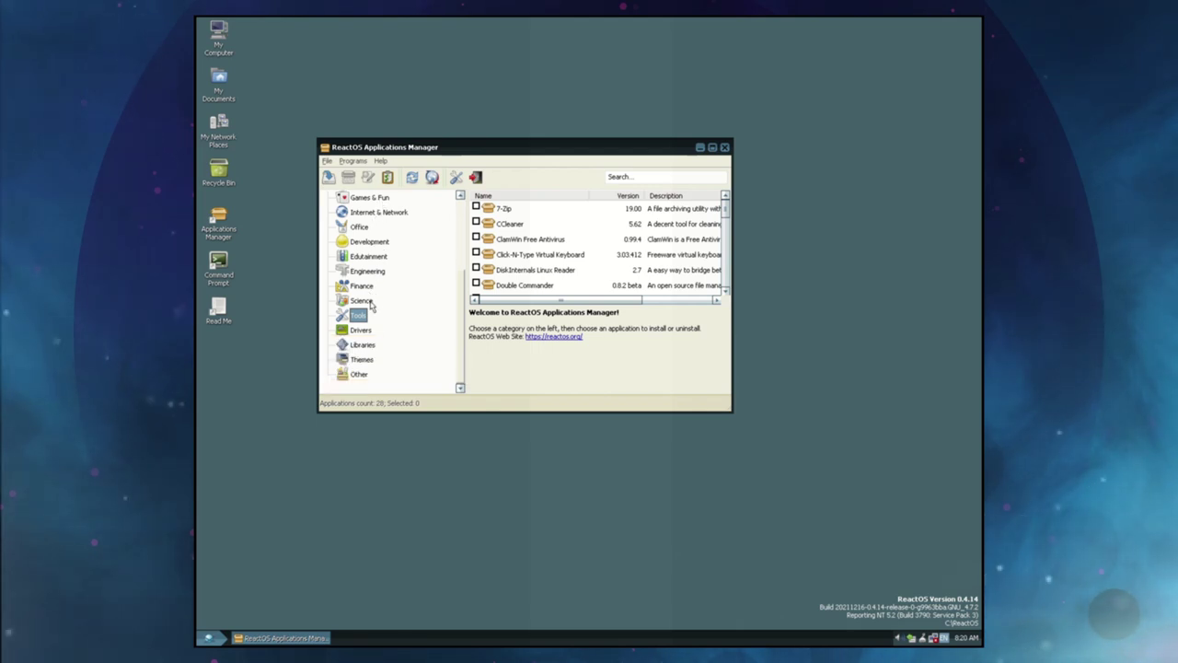
click(360, 361)
scroll(529, 271, down, 1)
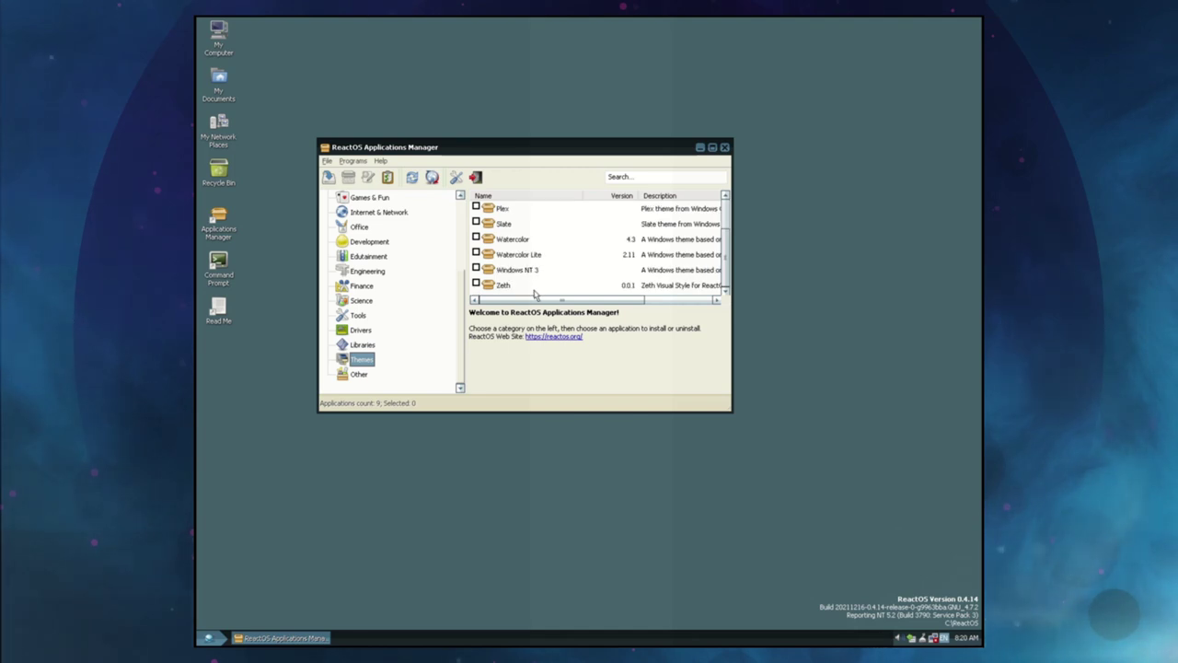
scroll(534, 293, up, 1)
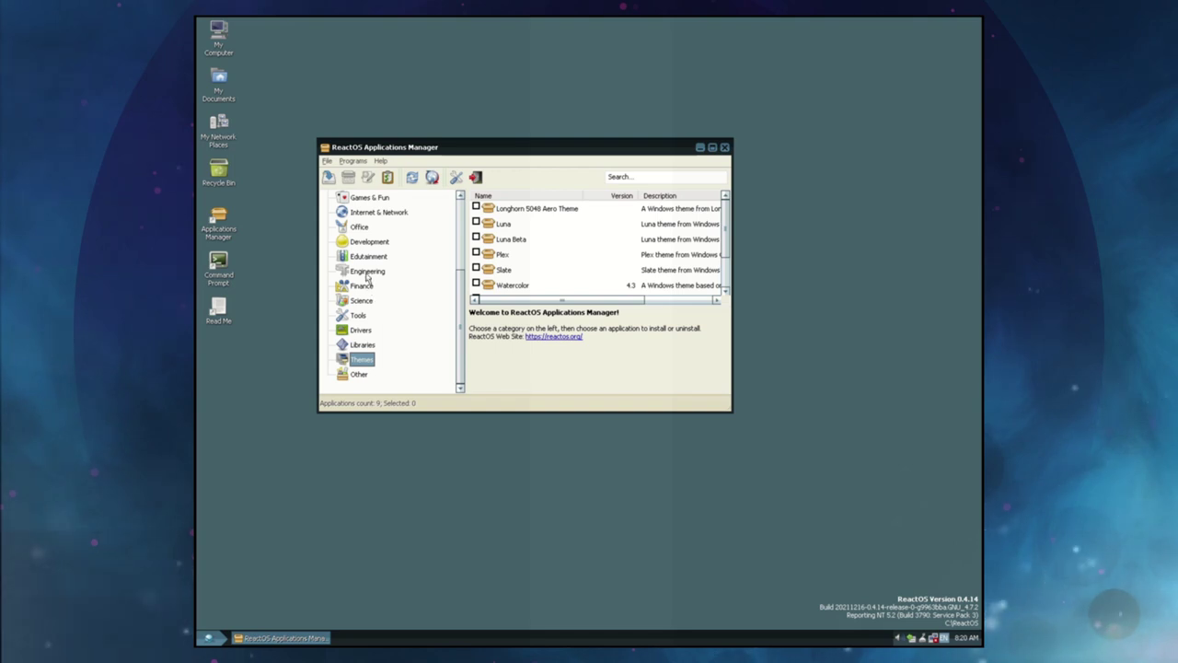
- Try to install Notepad++ from the Office category
click(360, 228)
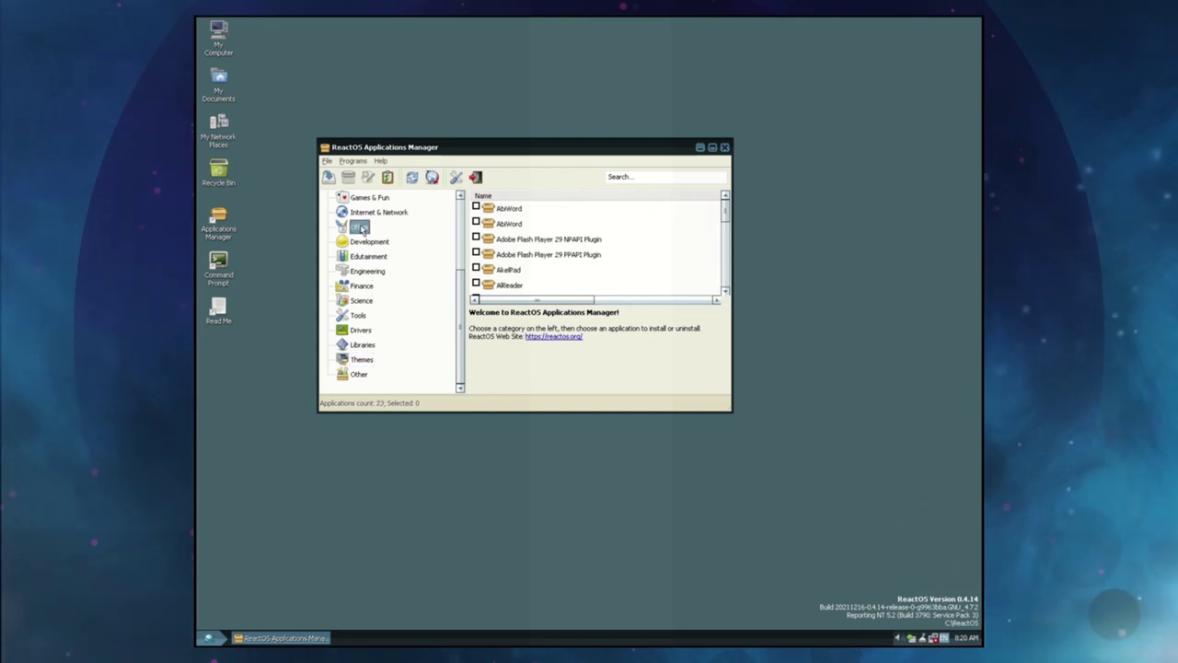
scroll(522, 249, down, 5)
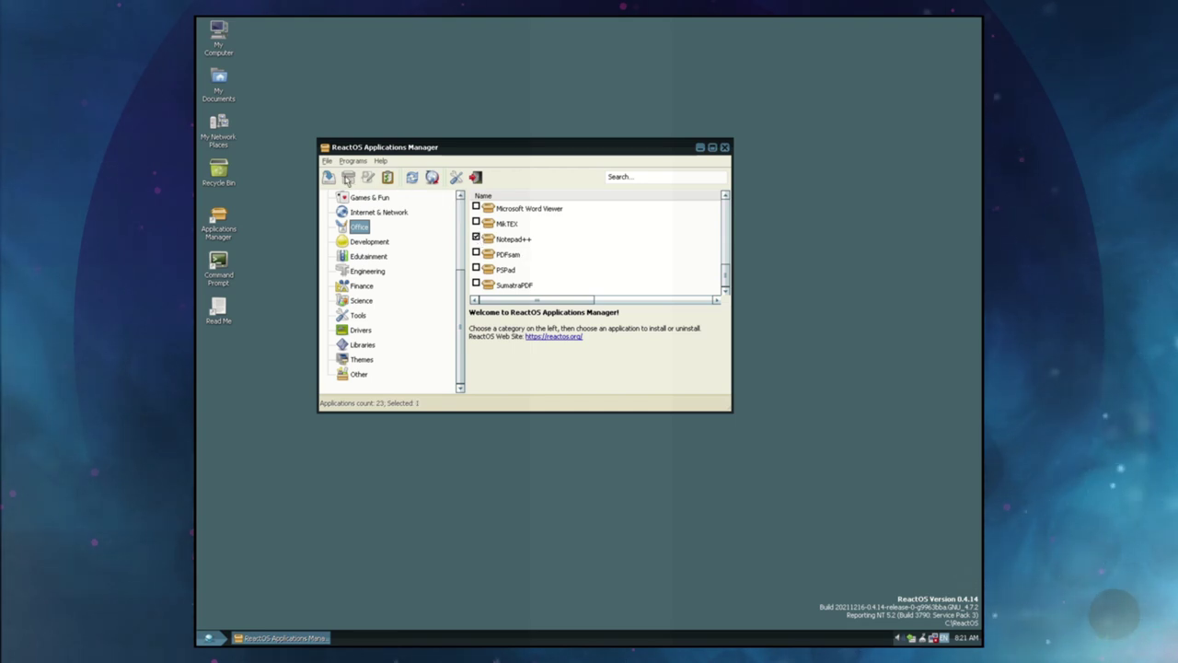
double_click(512, 239)
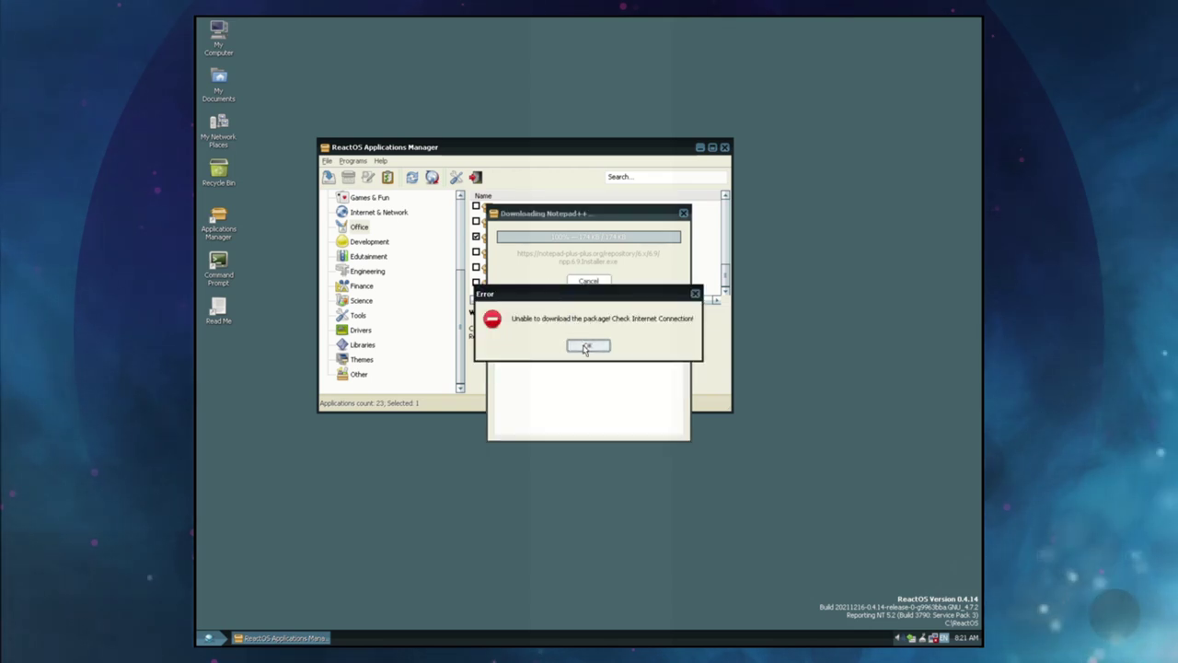
key(Return)
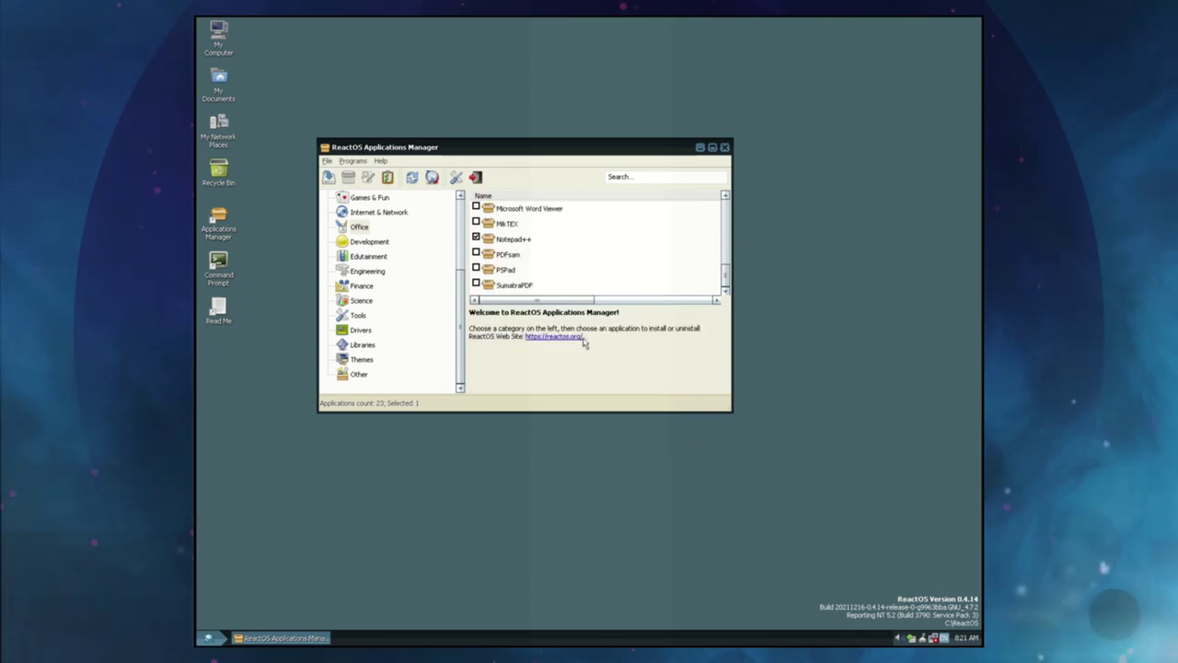
- Select PDFsam instead of Notepad++ for installation and start its setup wizard
click(476, 238)
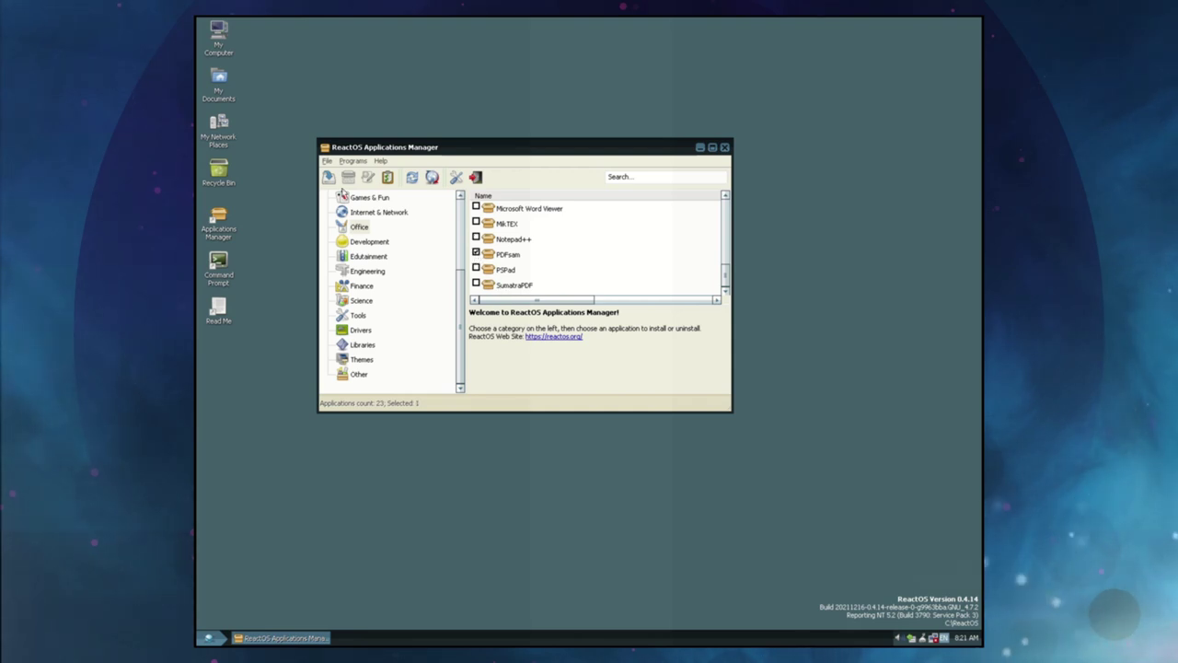
click(330, 179)
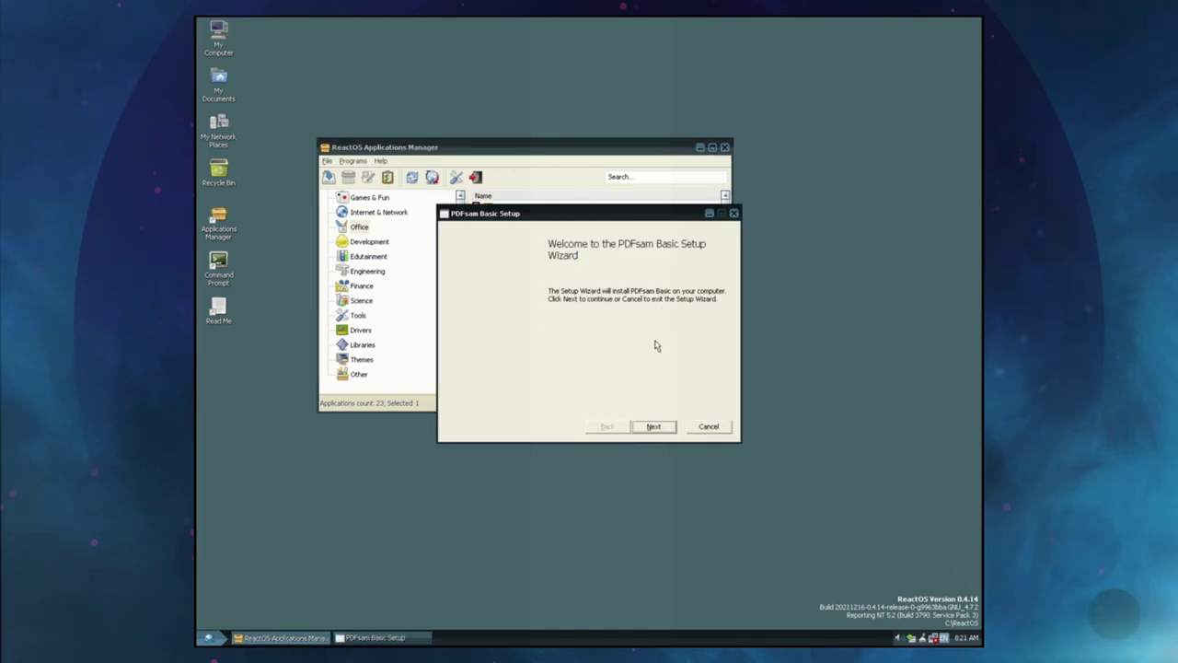
click(662, 430)
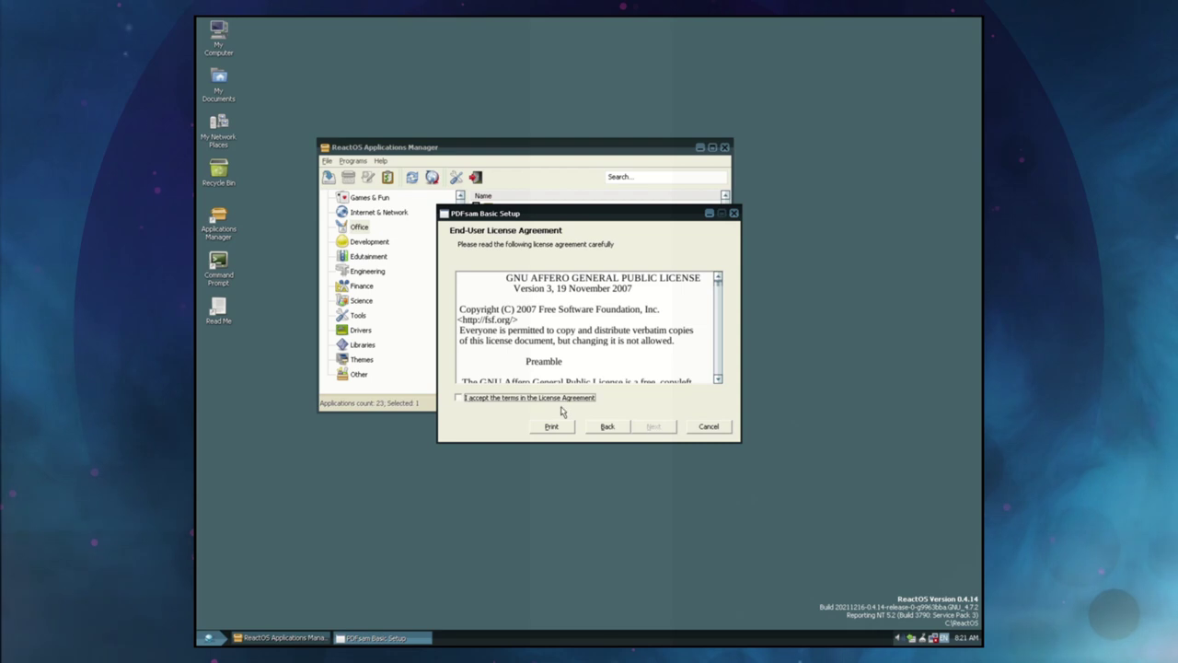
- Accept the PDFsam Basic license agreement and advance with the default features to the ready-to-install page
click(636, 429)
click(635, 430)
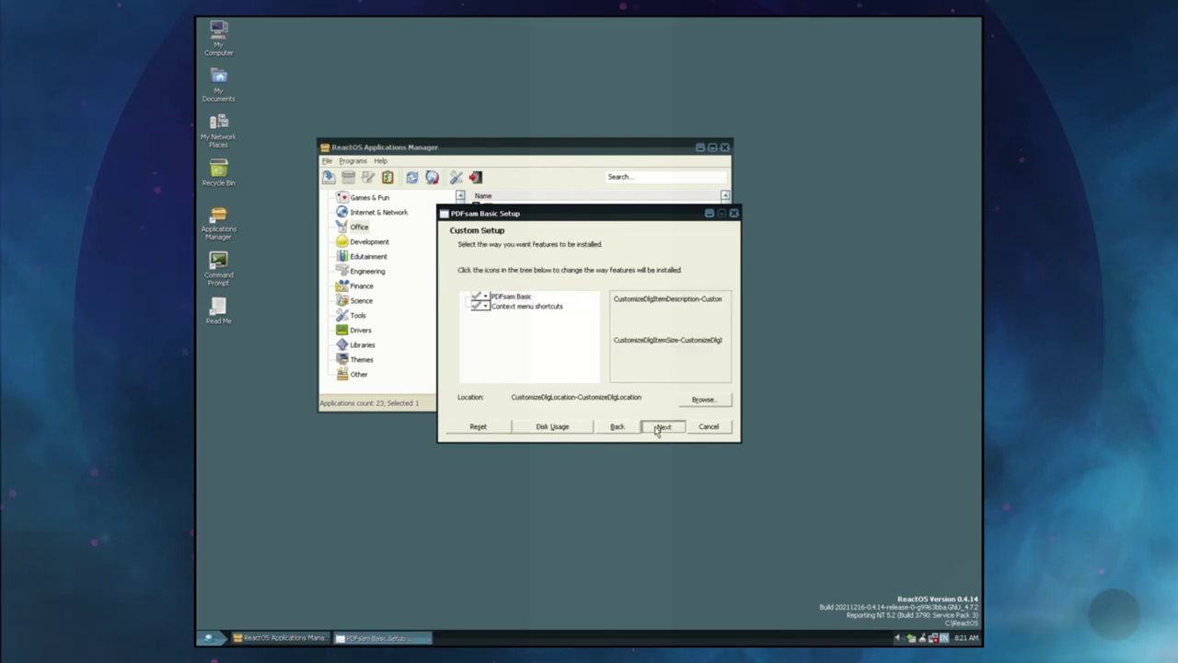
click(662, 427)
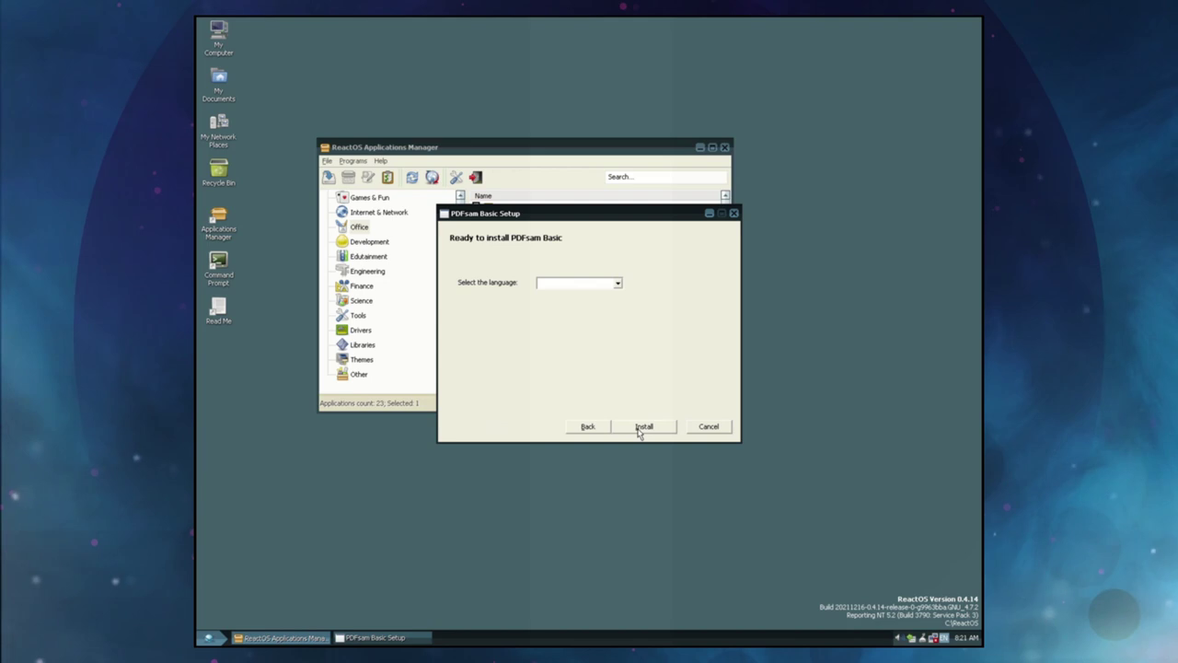
- Cancel the PDFsam Basic installation and close ReactOS Applications Manager
click(706, 430)
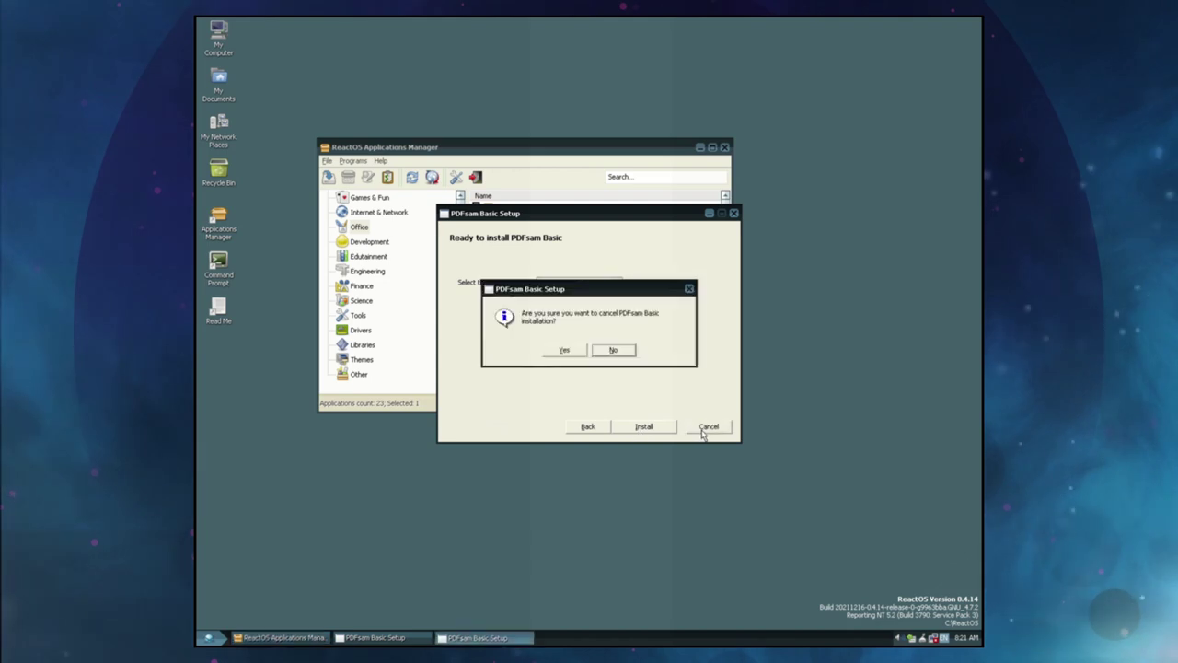
click(558, 355)
click(641, 421)
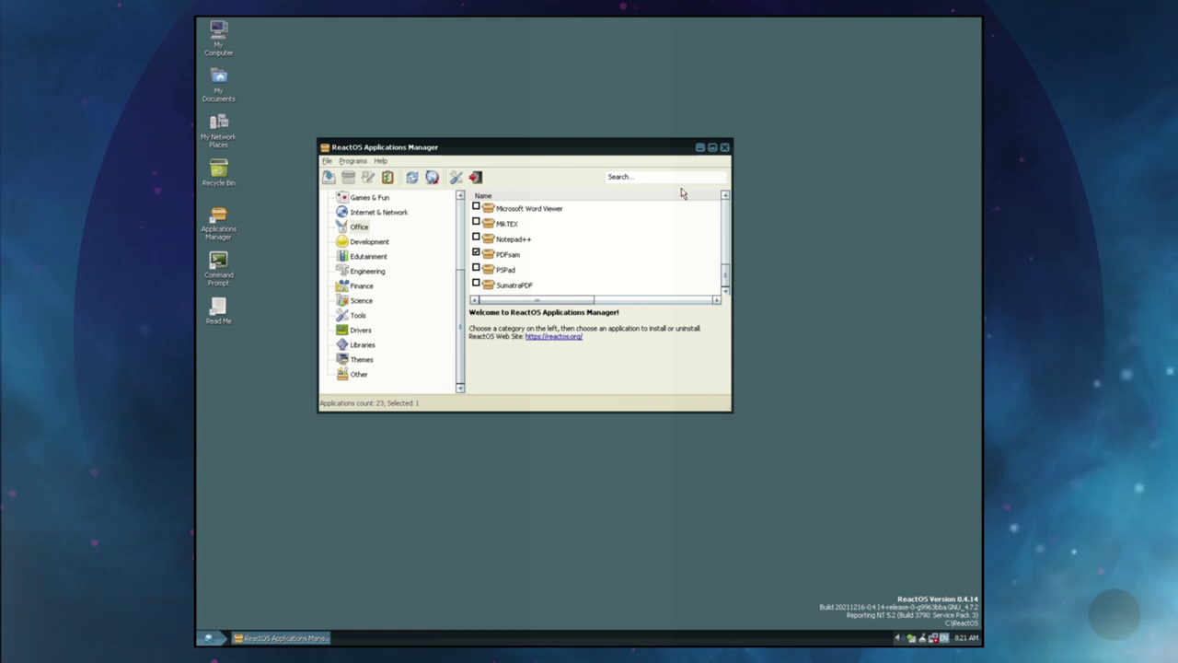
click(724, 149)
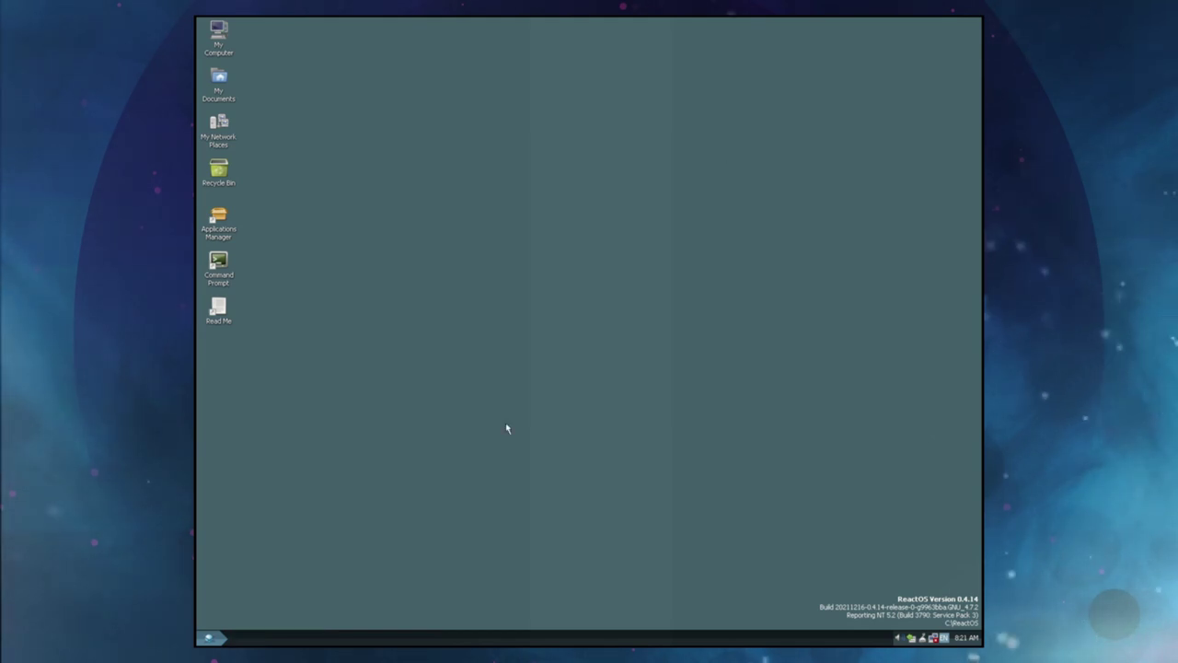
- Open ReactOS Explorer and look through the RAPPS Downloads and My Music folders in My Documents
click(216, 637)
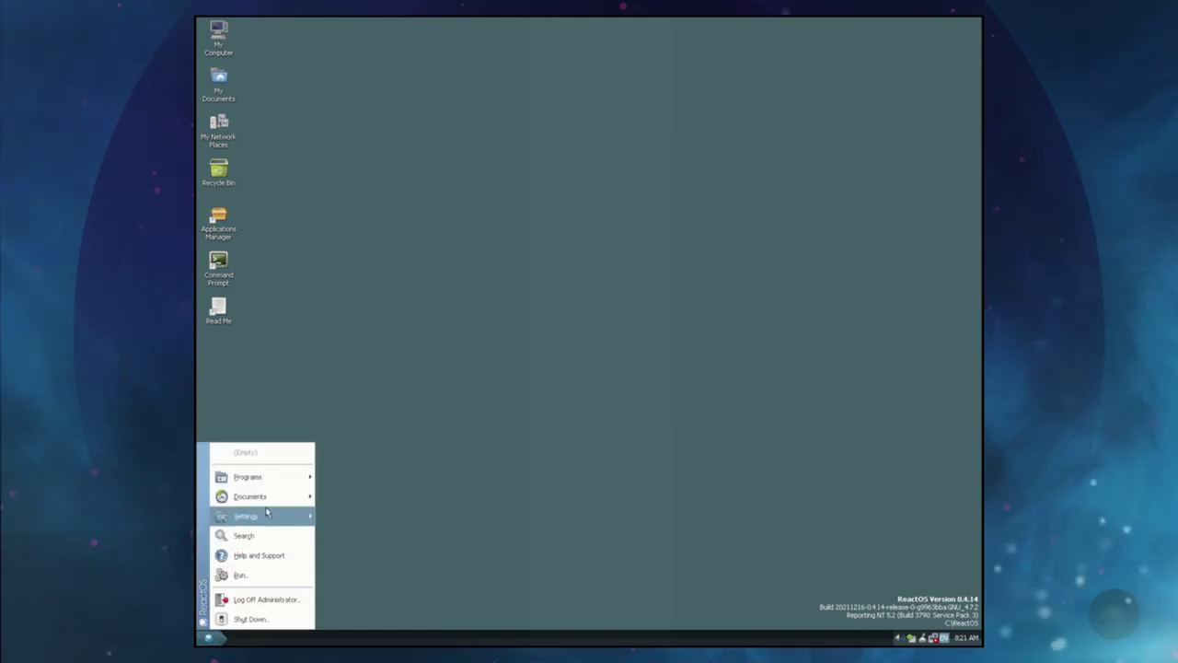
mouse_move(280, 480)
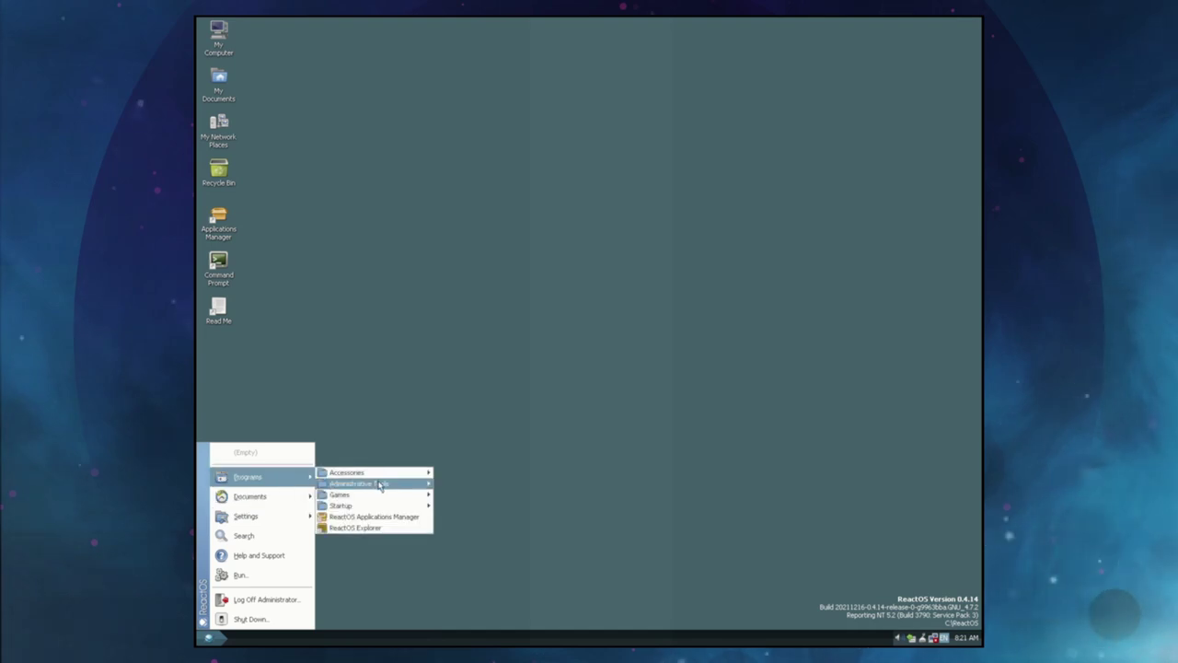
mouse_move(379, 500)
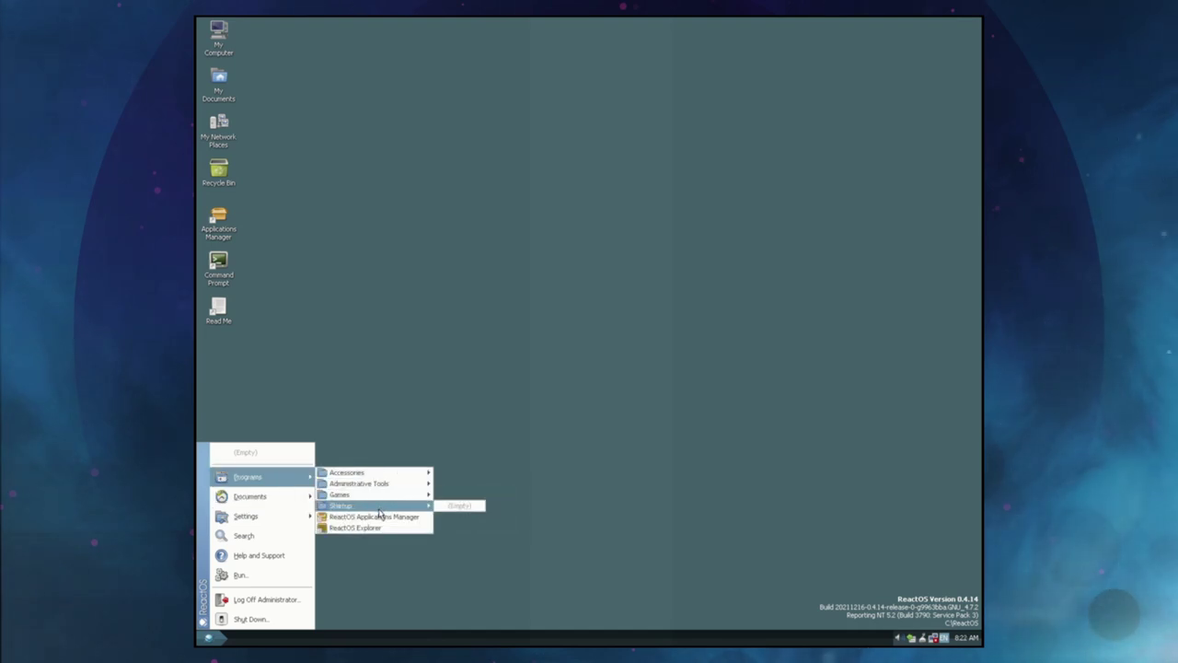
click(381, 527)
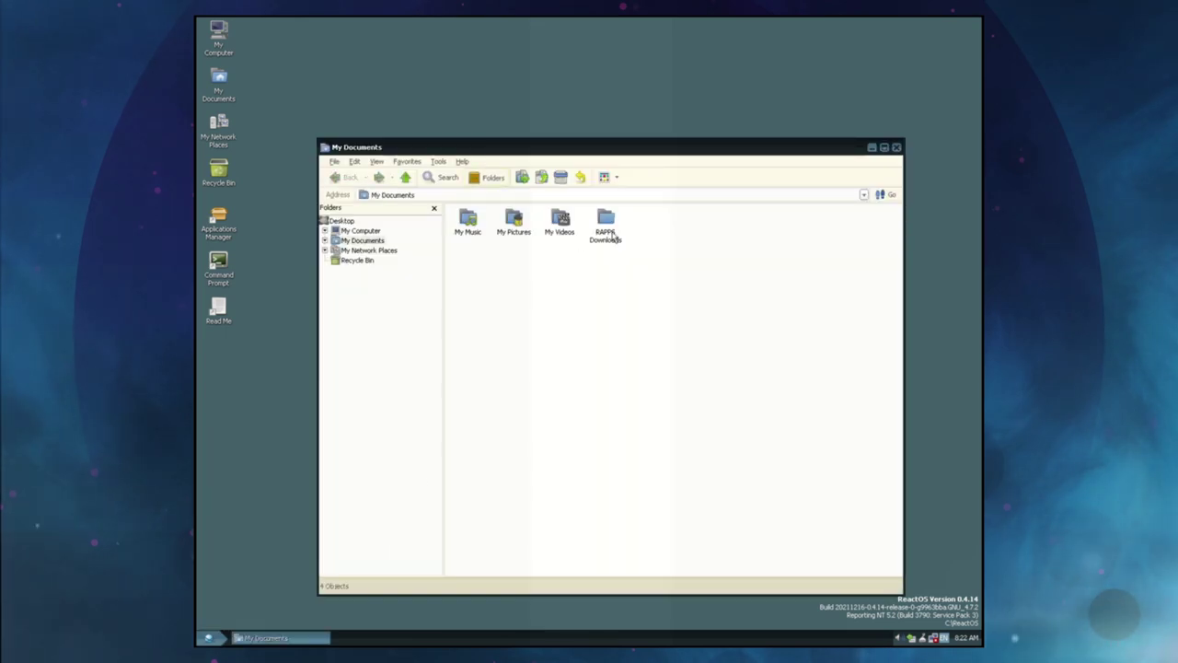
double_click(613, 237)
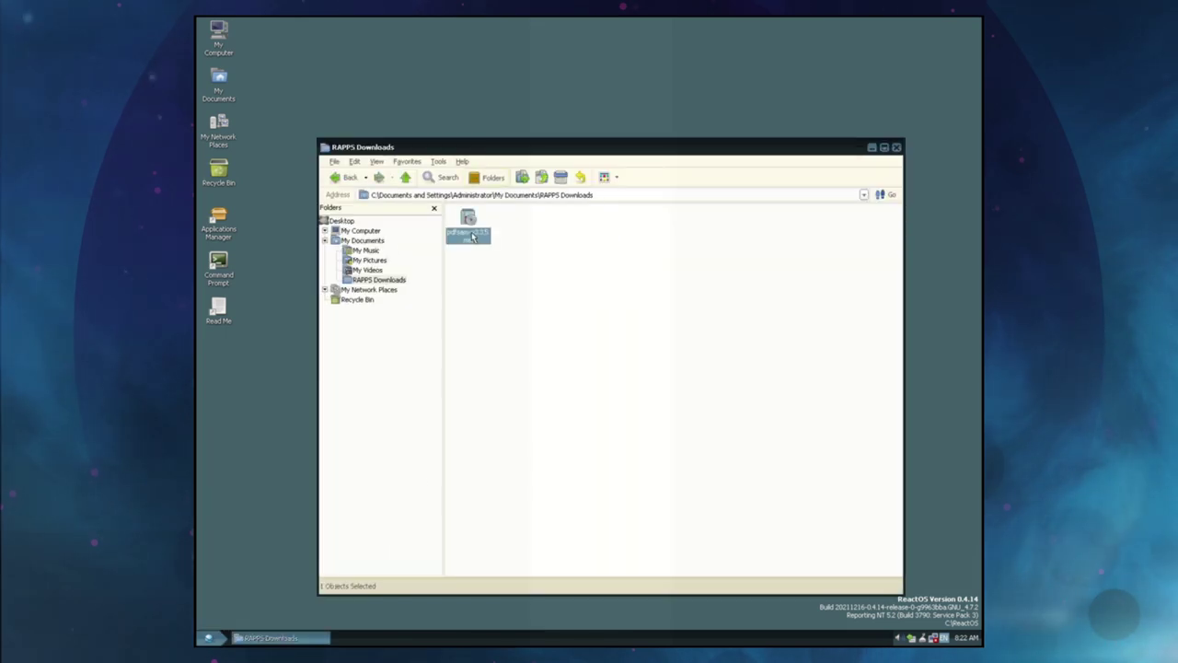
click(375, 271)
click(373, 249)
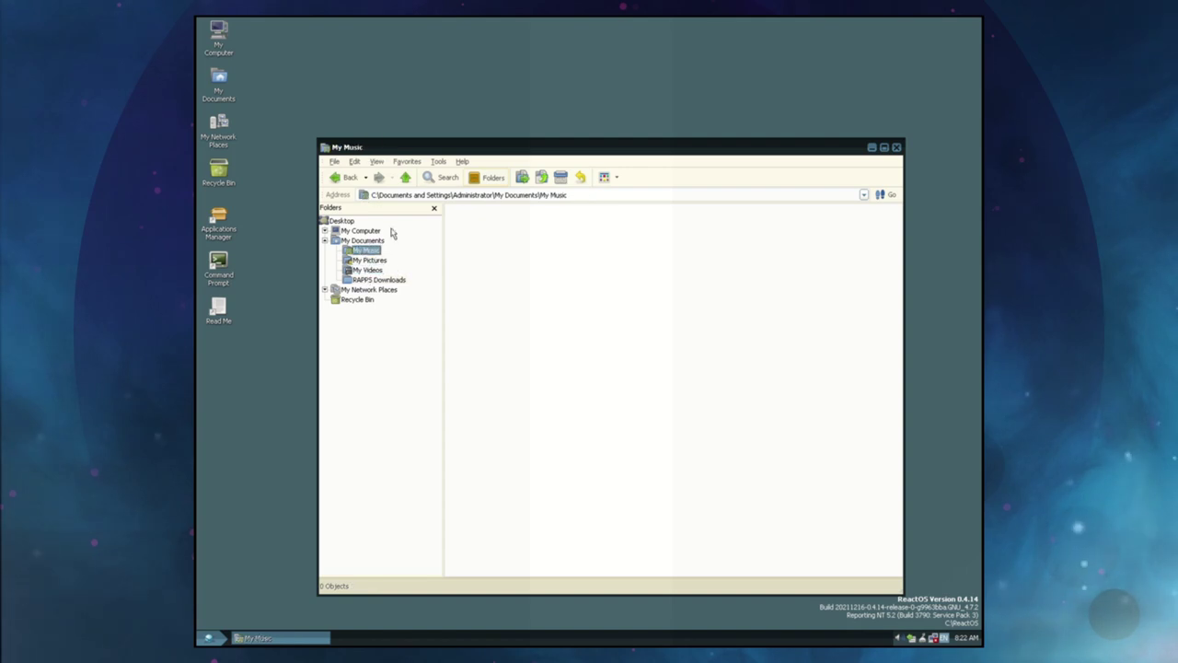
- View the About ReactOS version information, dismiss it, and close the file explorer window
click(462, 161)
click(486, 179)
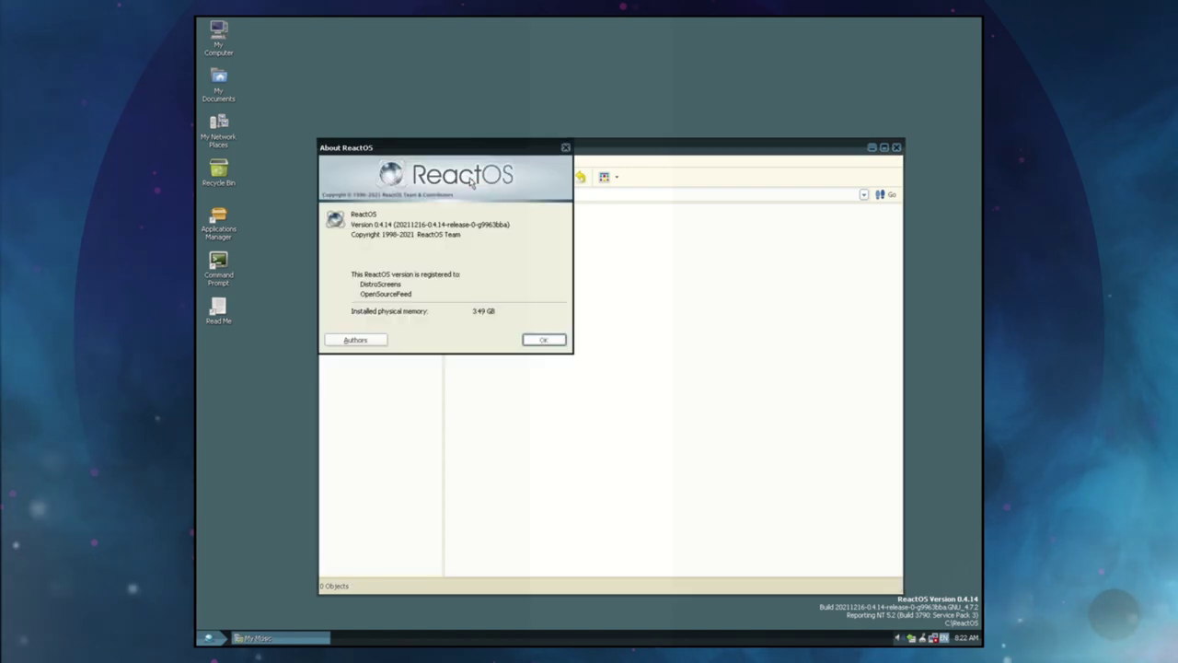
click(545, 341)
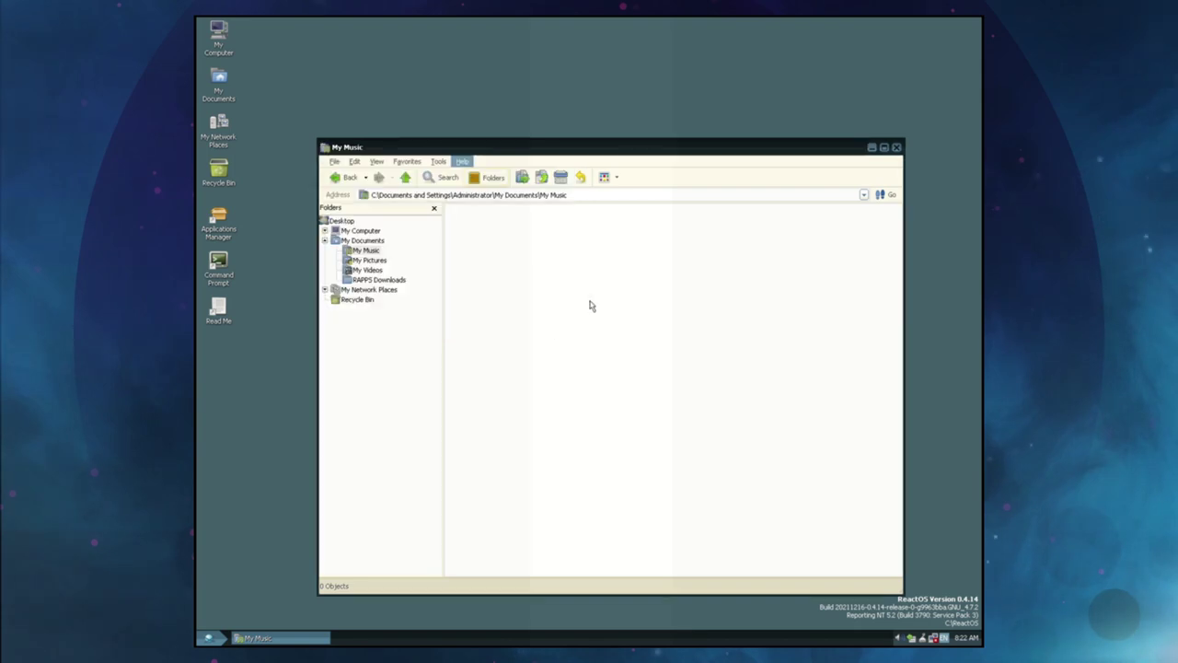
click(896, 148)
- Open Command Prompt and list the available commands with help
double_click(219, 272)
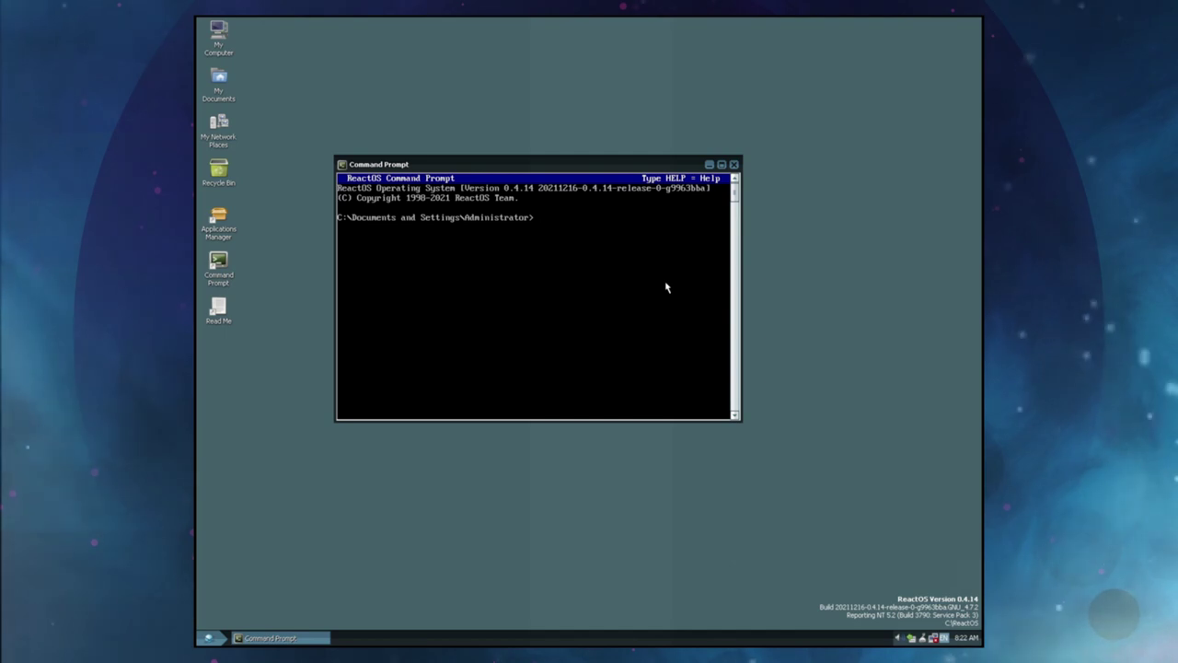
text(help)
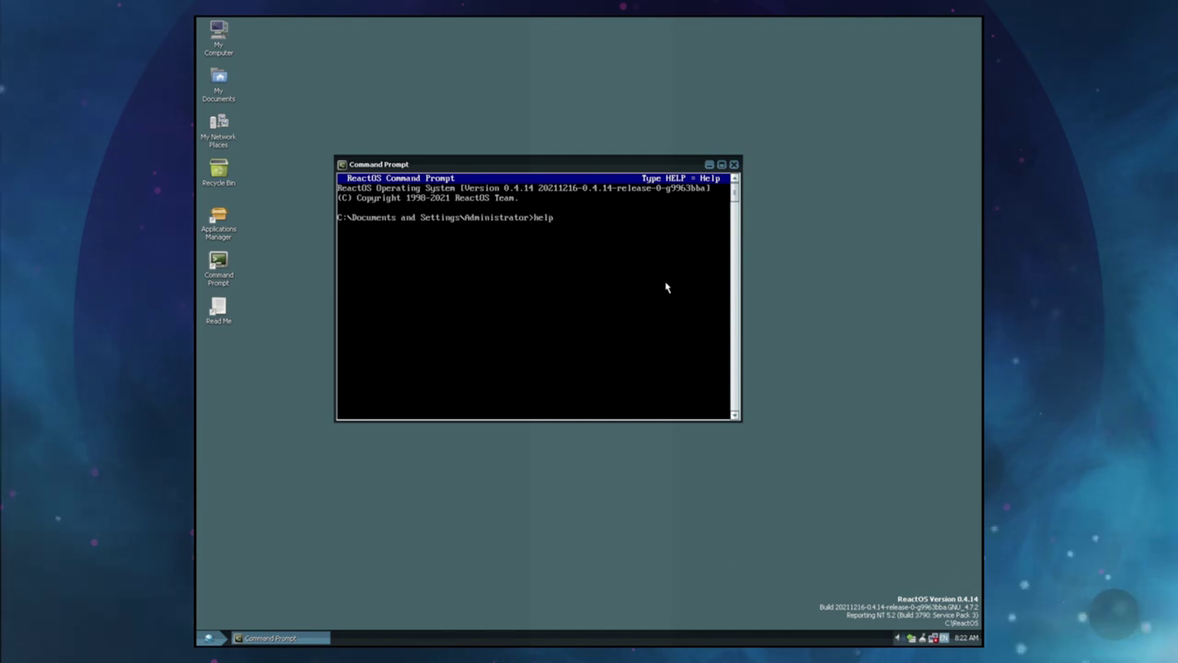
key(Return)
- Test the network connection with ping 8.8.8.8 and close Command Prompt
text(ping)
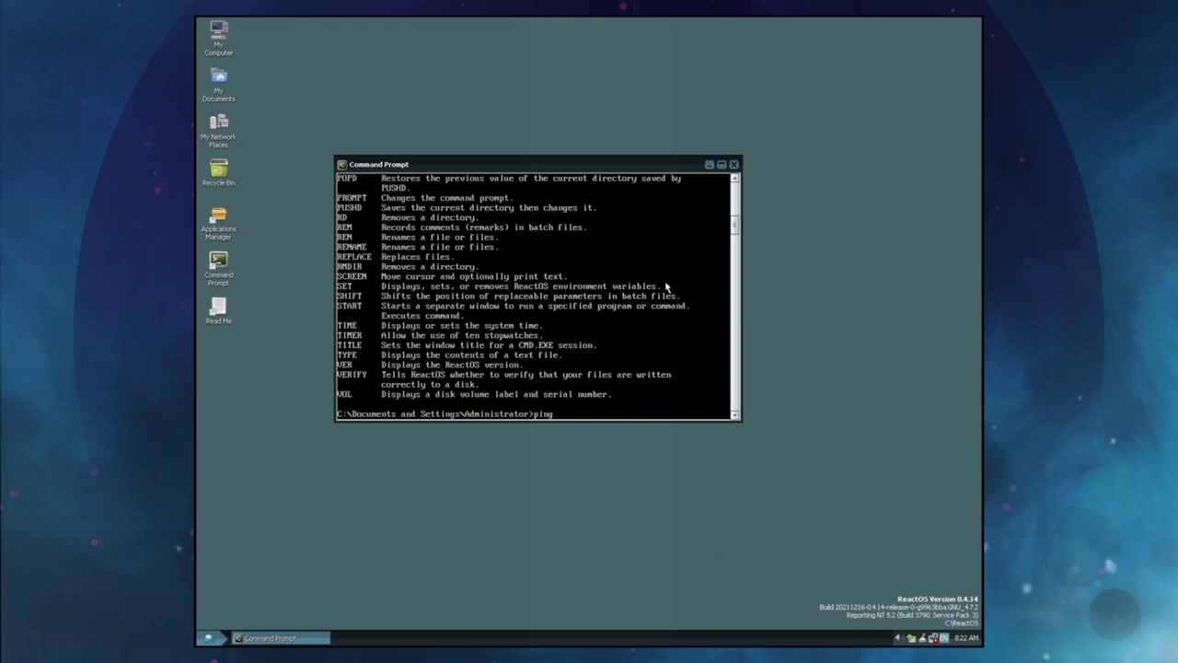
text( 8.8.8.8)
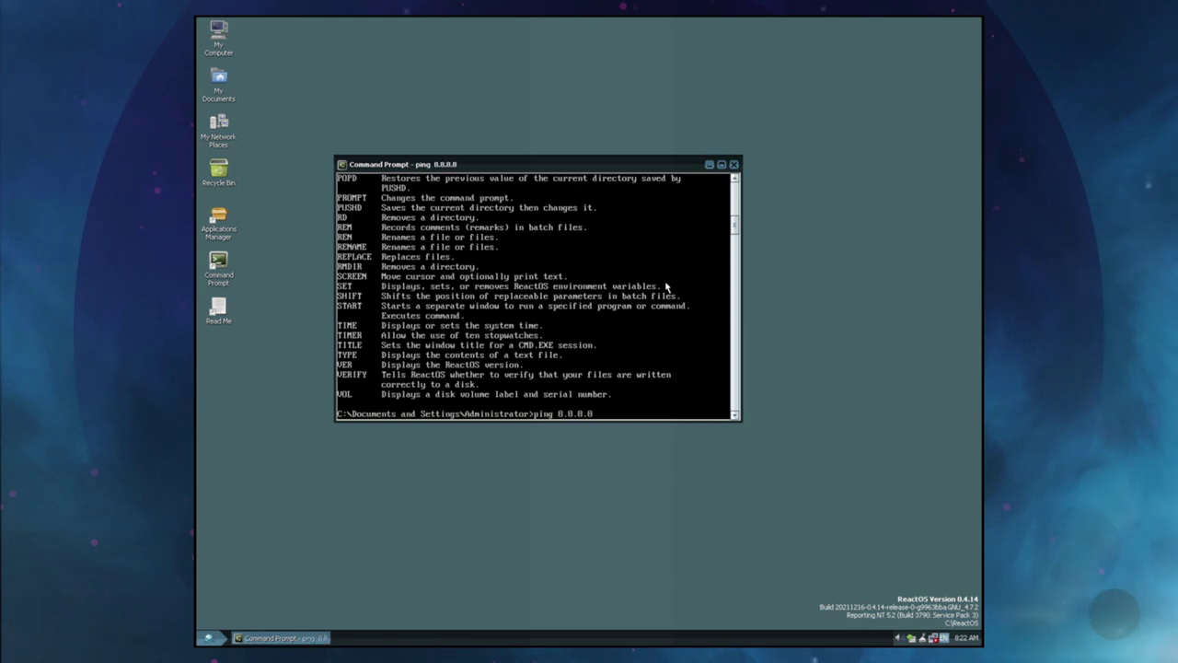
key(Return)
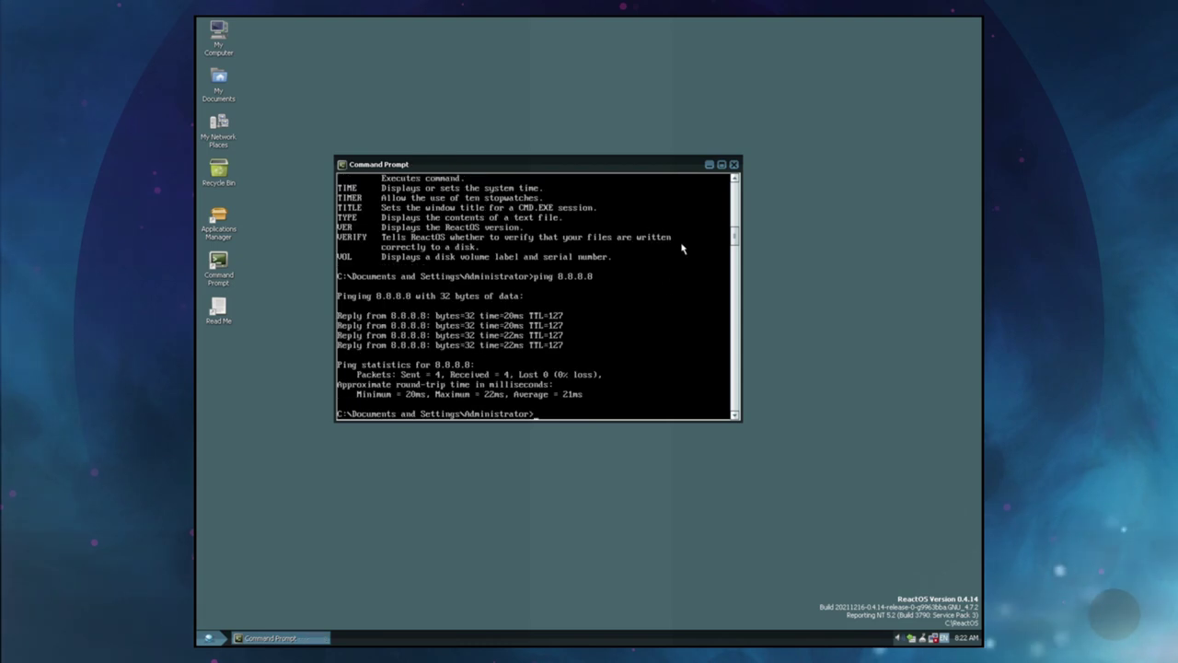
click(734, 165)
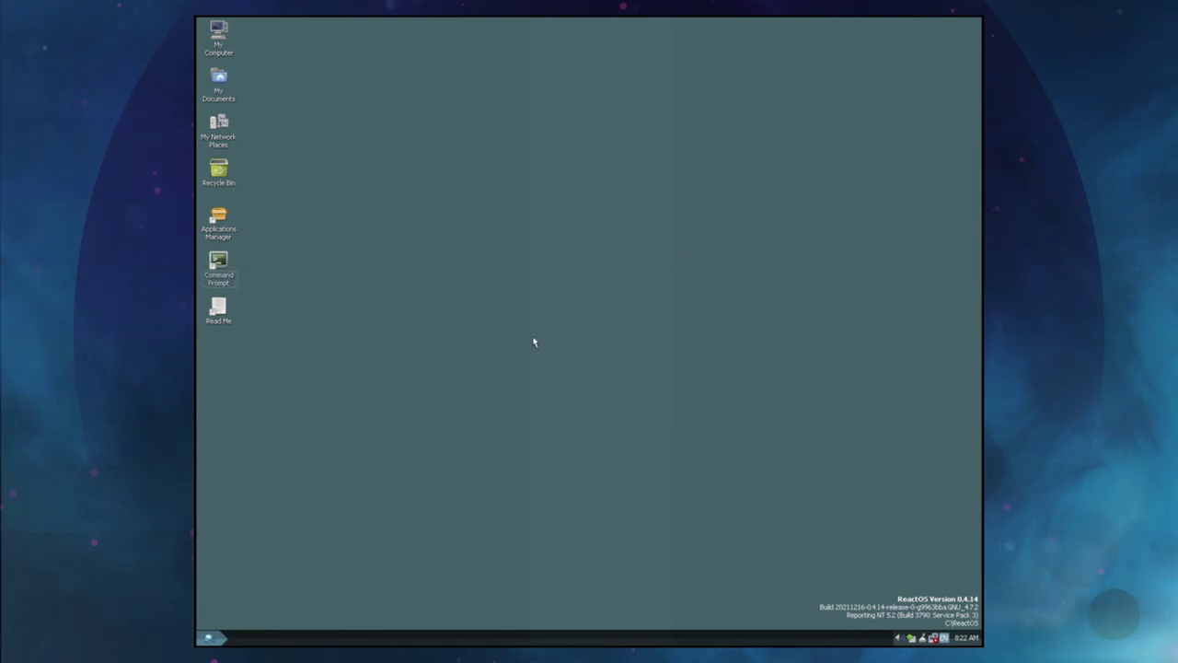
- Open Control Panel, look at the software categories offered by Add/Remove Programs, and close that window
click(209, 637)
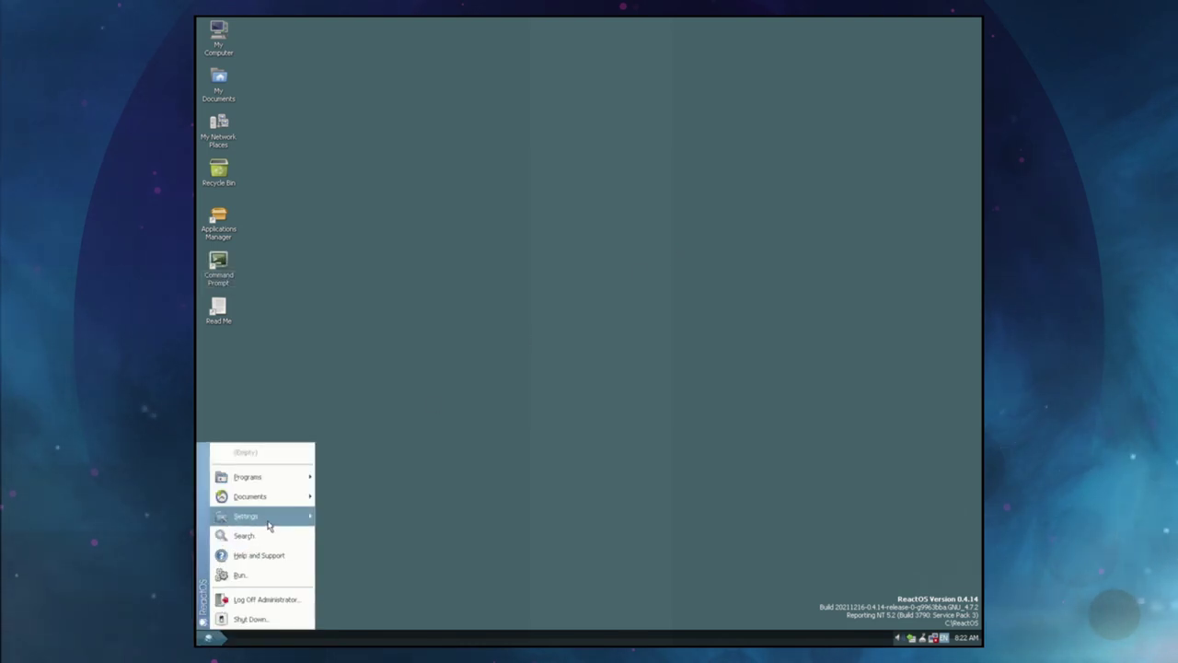
mouse_move(270, 524)
click(337, 513)
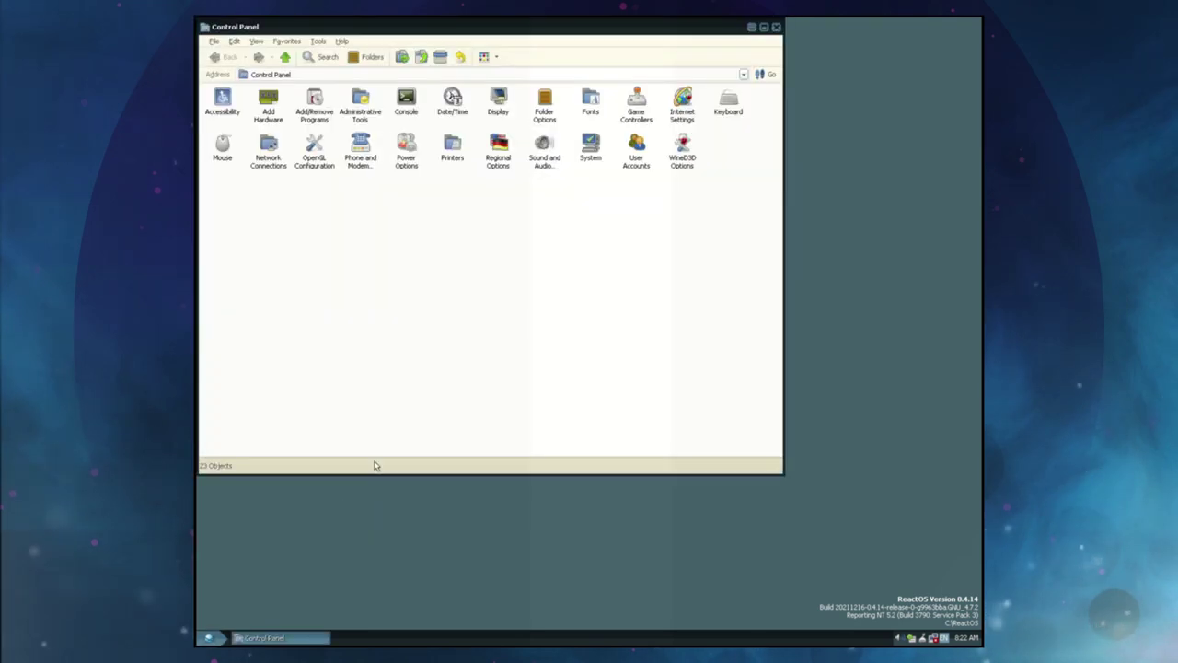
click(318, 117)
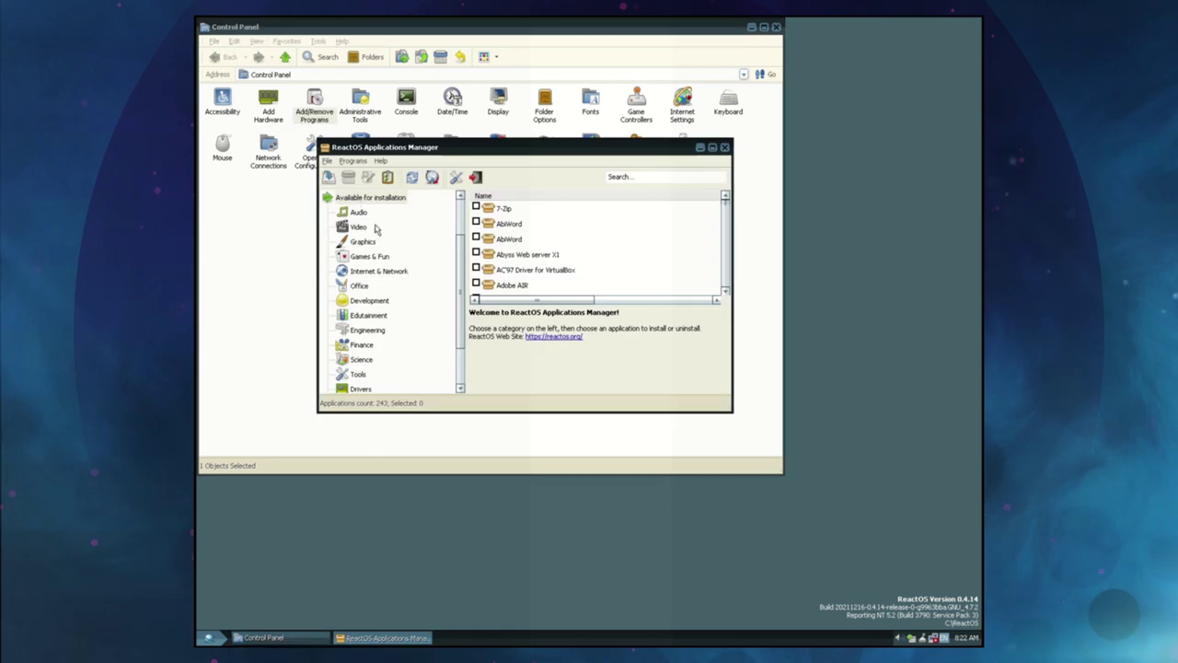
scroll(409, 351, down, 2)
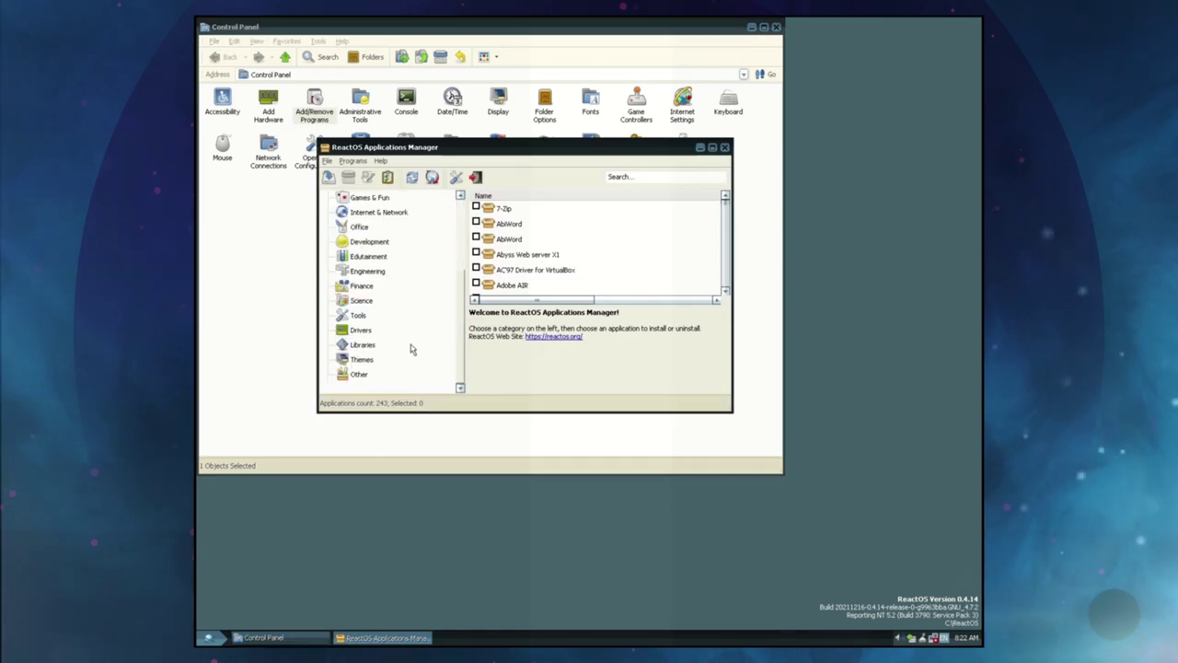
click(725, 148)
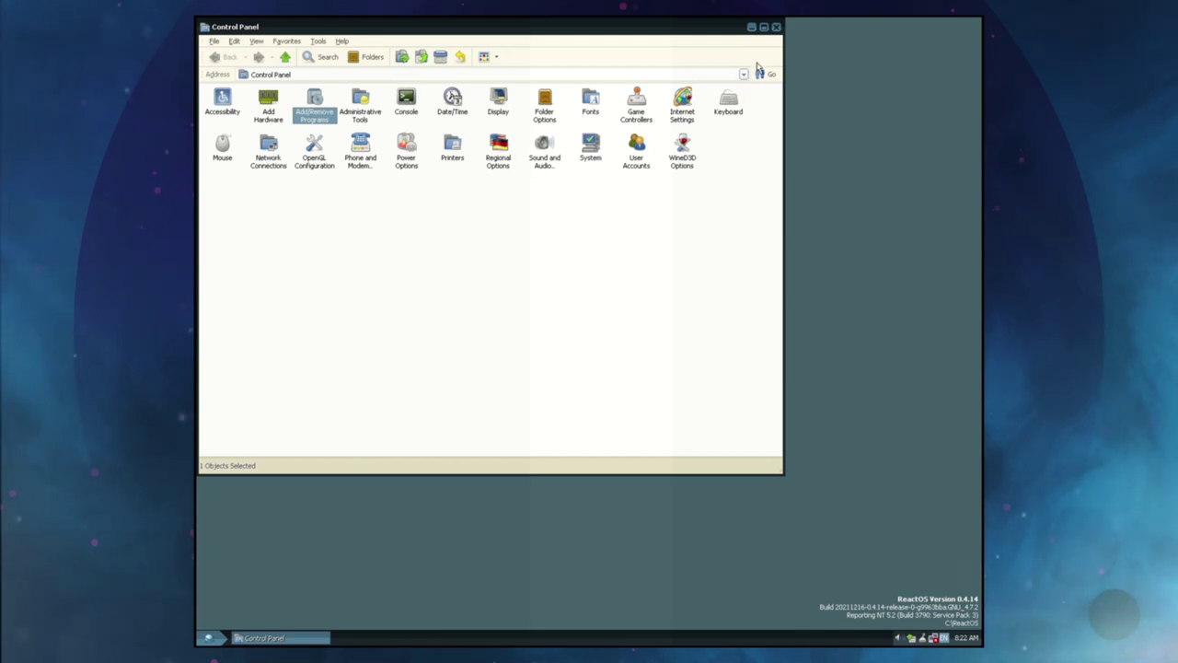
- Review the Computer Name, Hardware, Advanced and General pages of the System properties, and close Control Panel
double_click(585, 159)
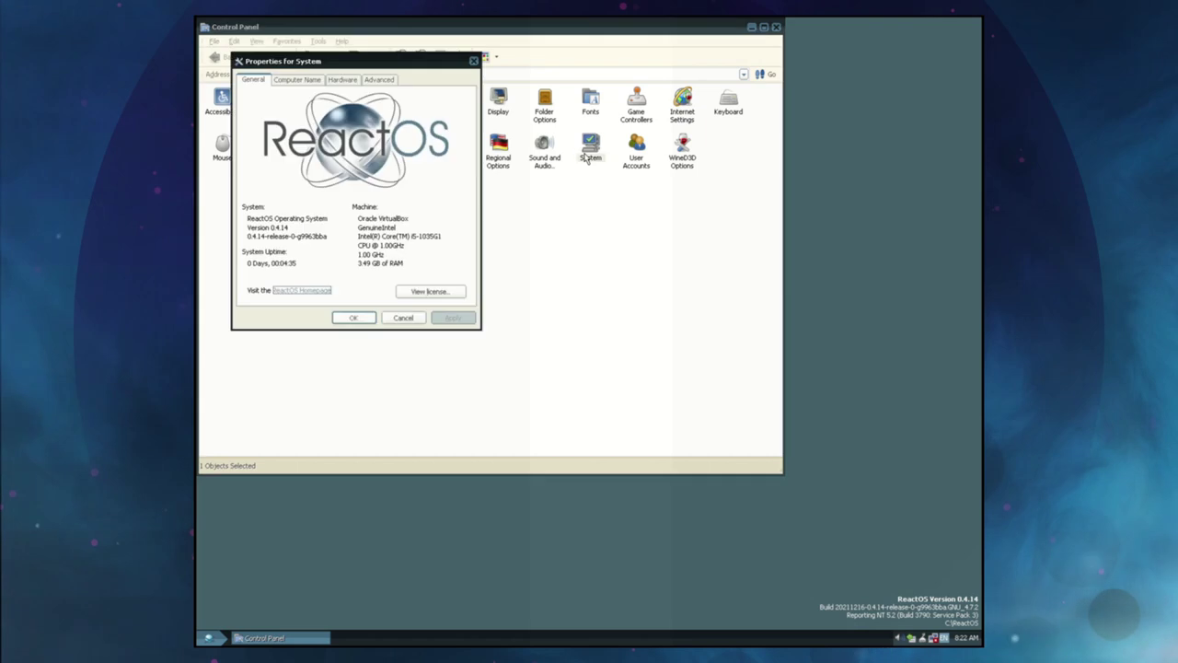
click(307, 80)
click(342, 80)
click(371, 80)
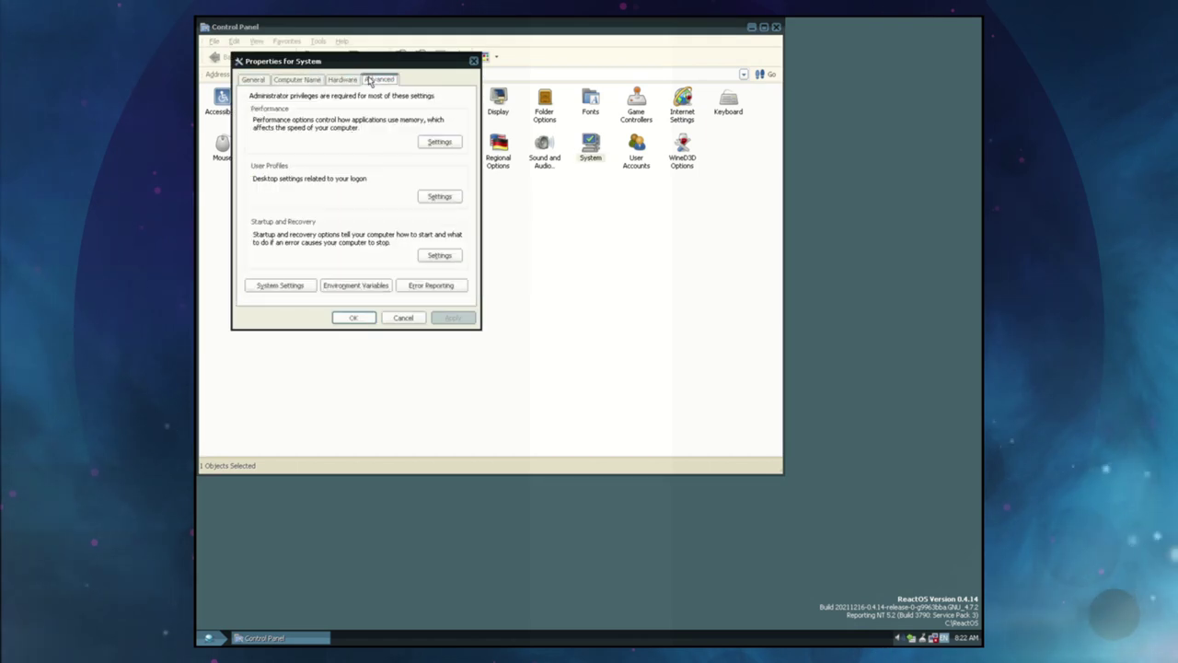
click(249, 81)
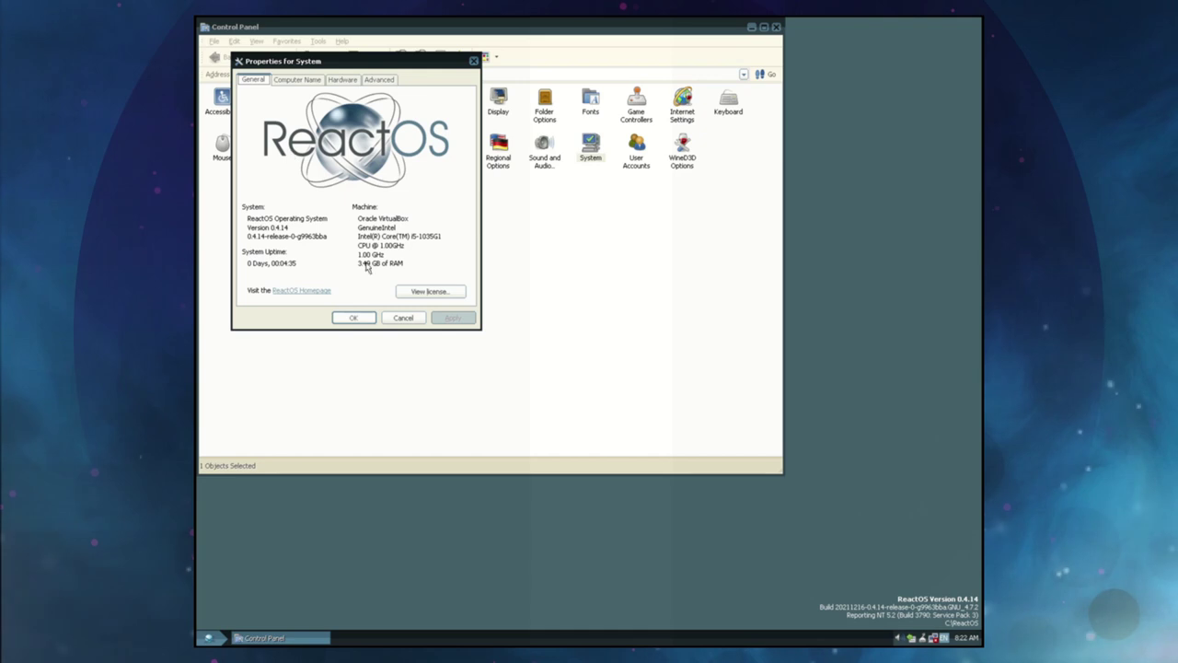
click(354, 318)
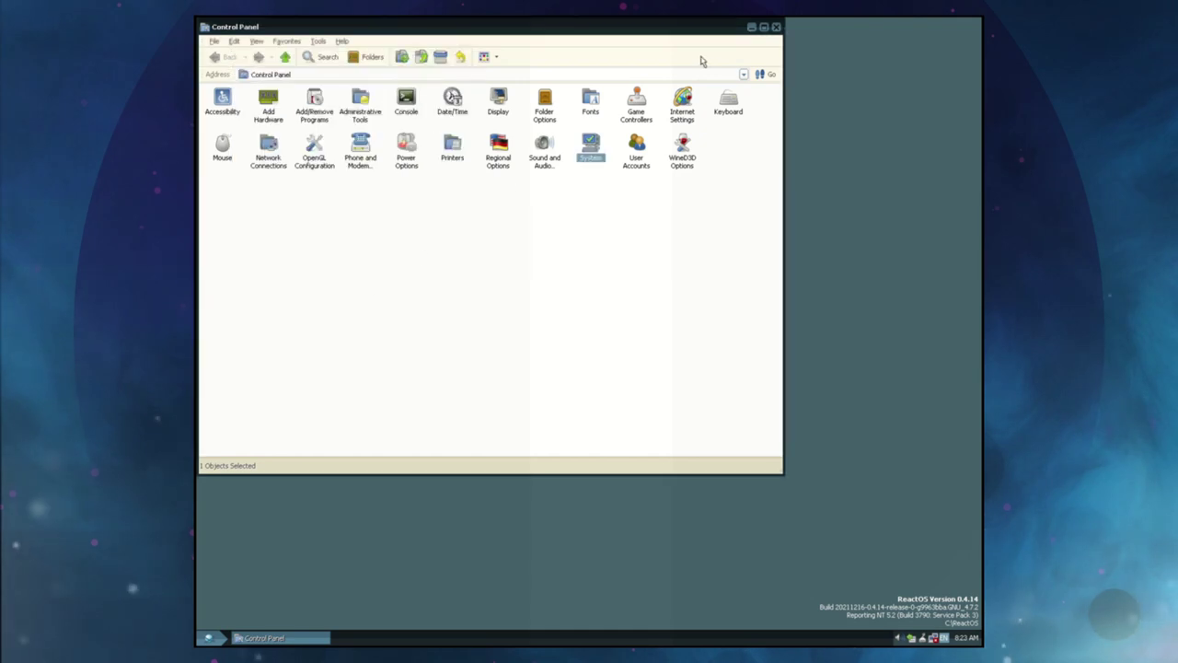
click(776, 27)
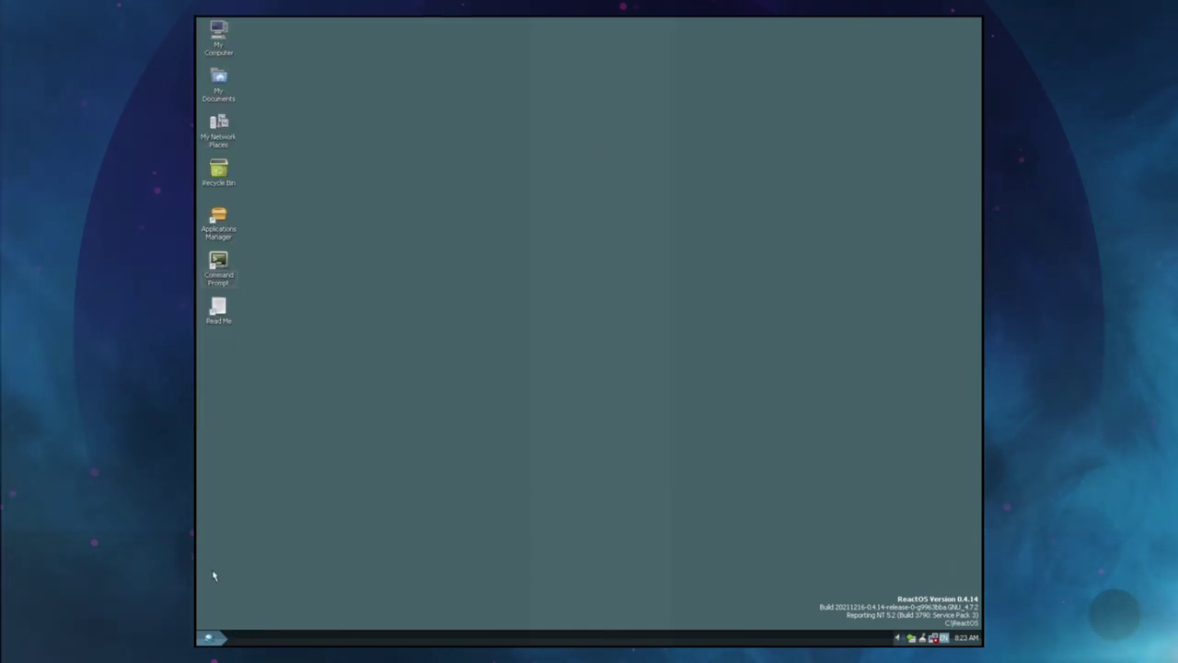
click(209, 638)
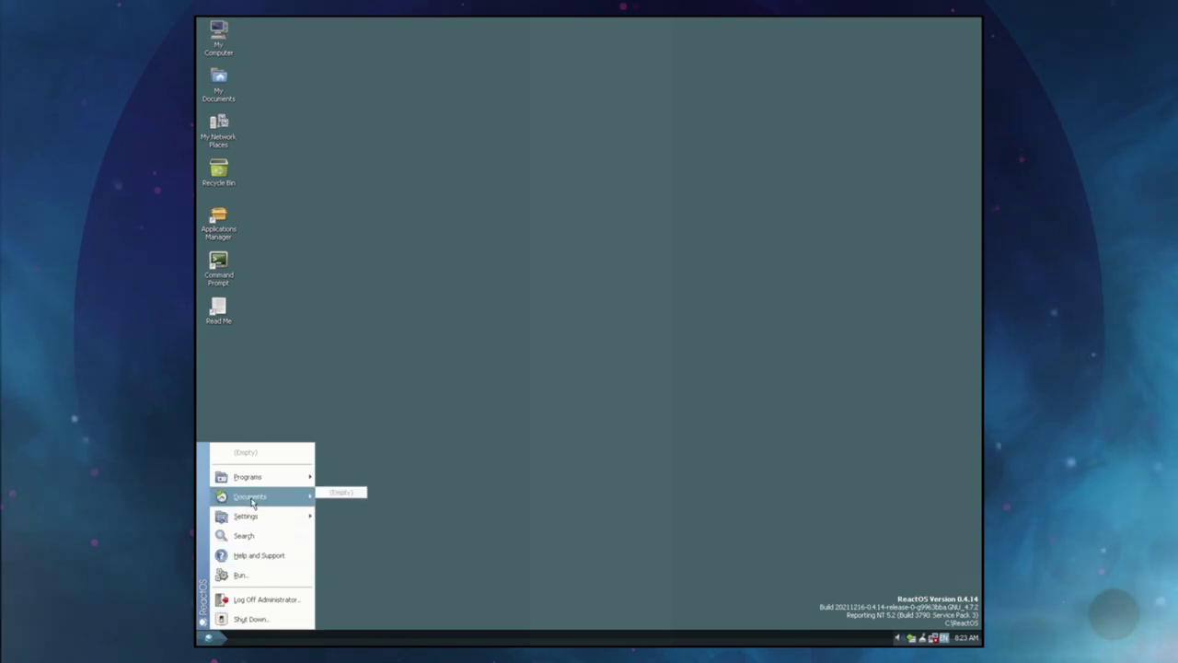
mouse_move(252, 516)
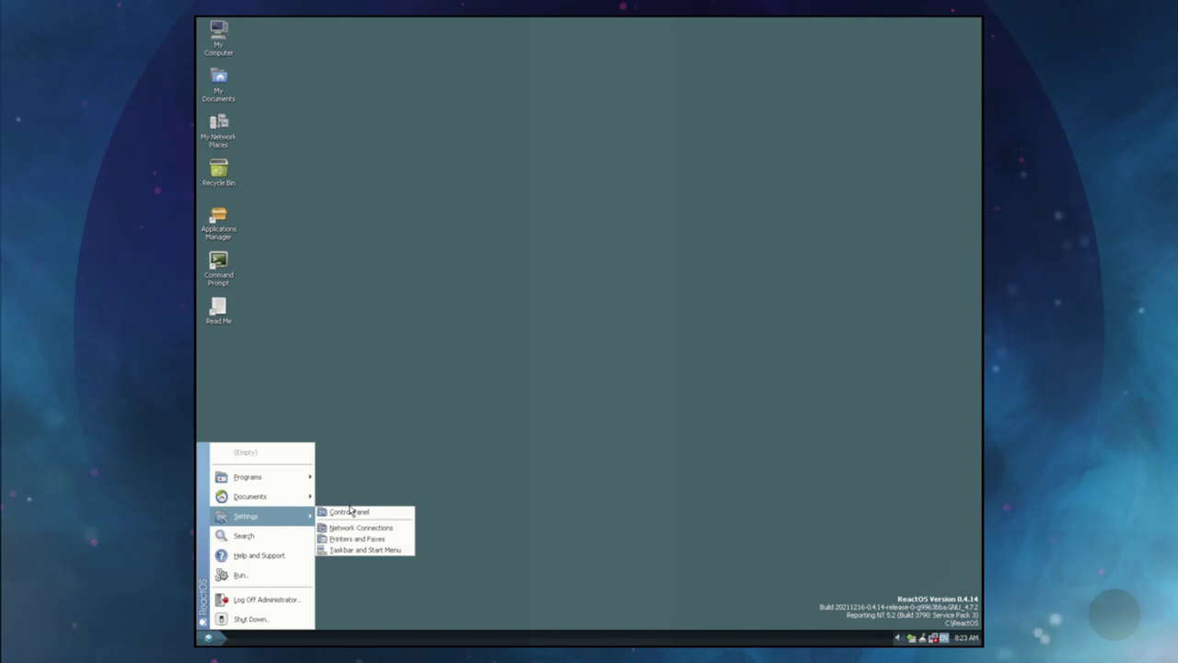
click(439, 450)
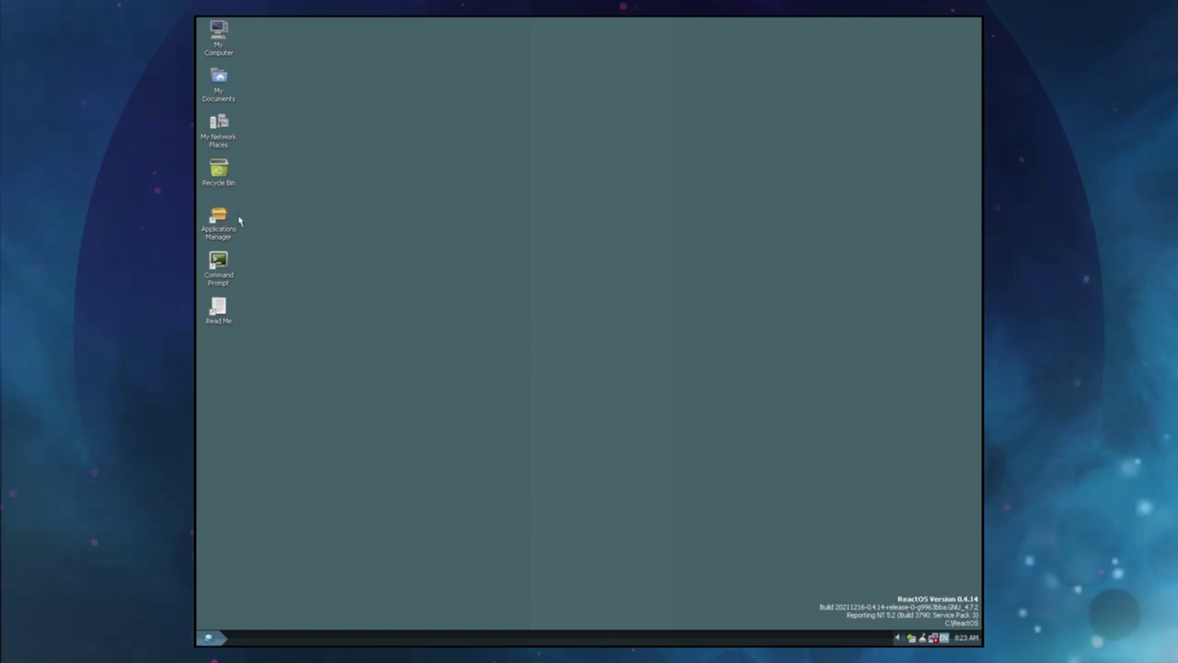
- Open My Documents and look inside its RAPPS Downloads folder
double_click(222, 83)
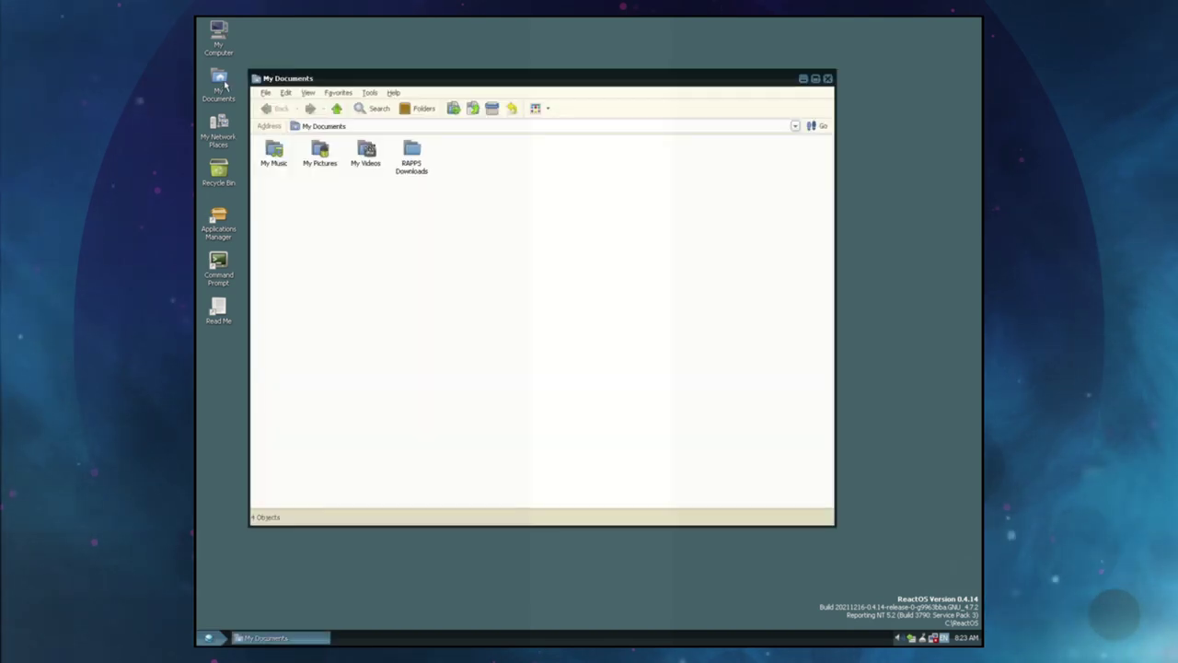
right_click(506, 257)
click(457, 247)
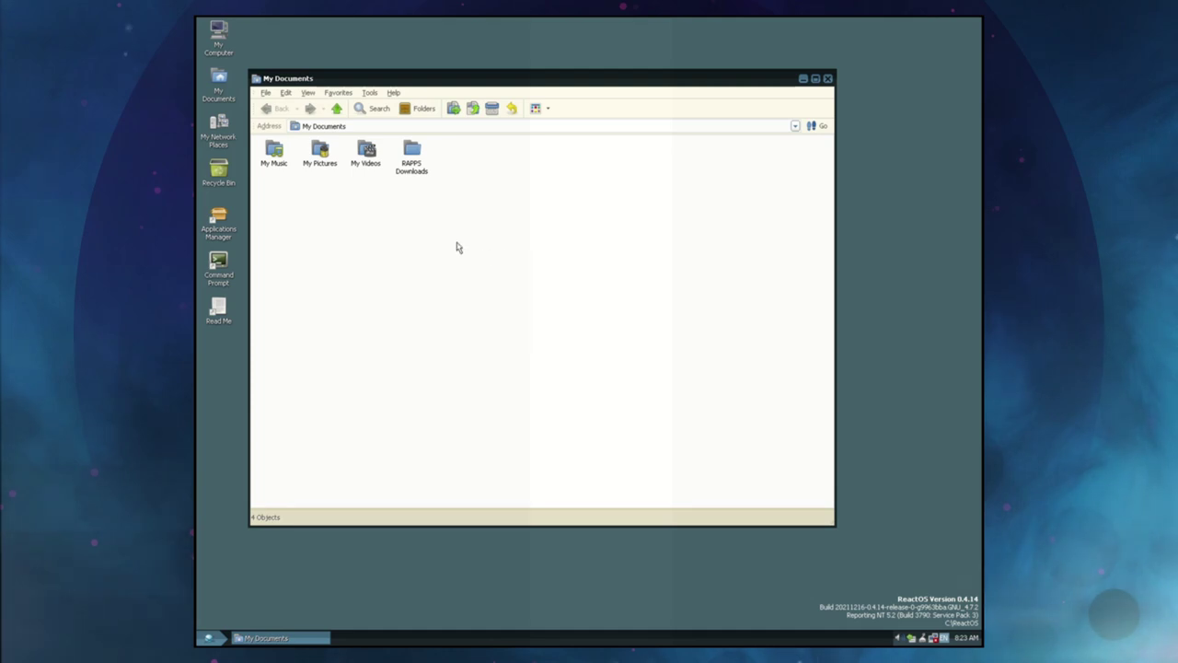
double_click(421, 170)
right_click(418, 169)
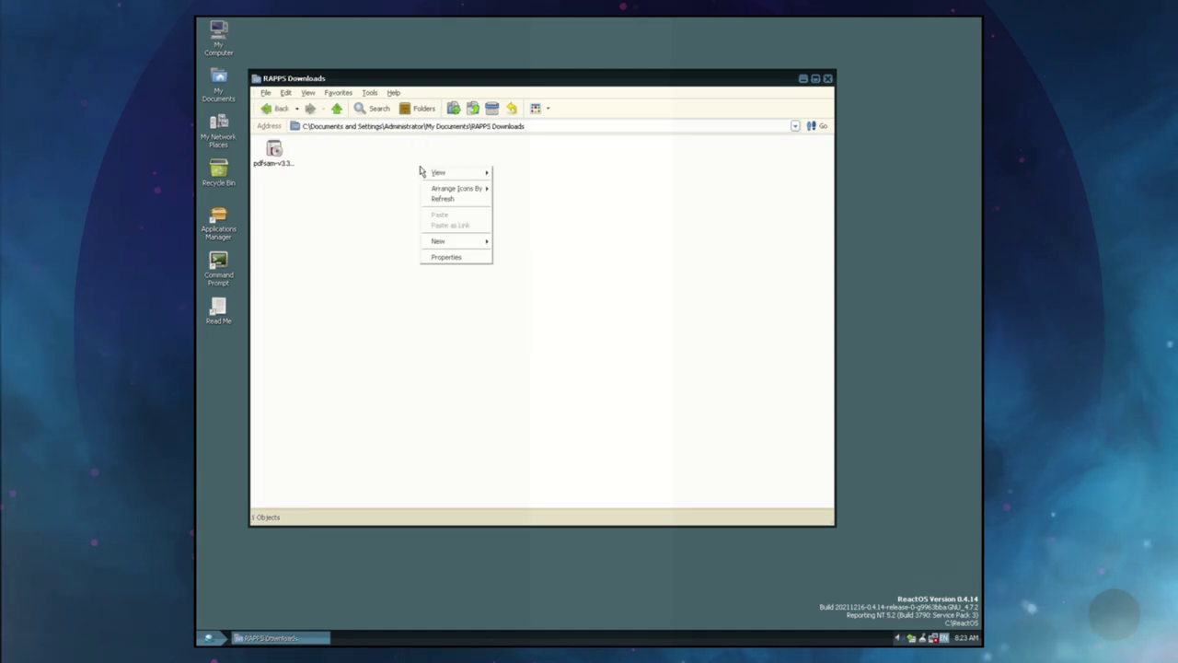
click(390, 189)
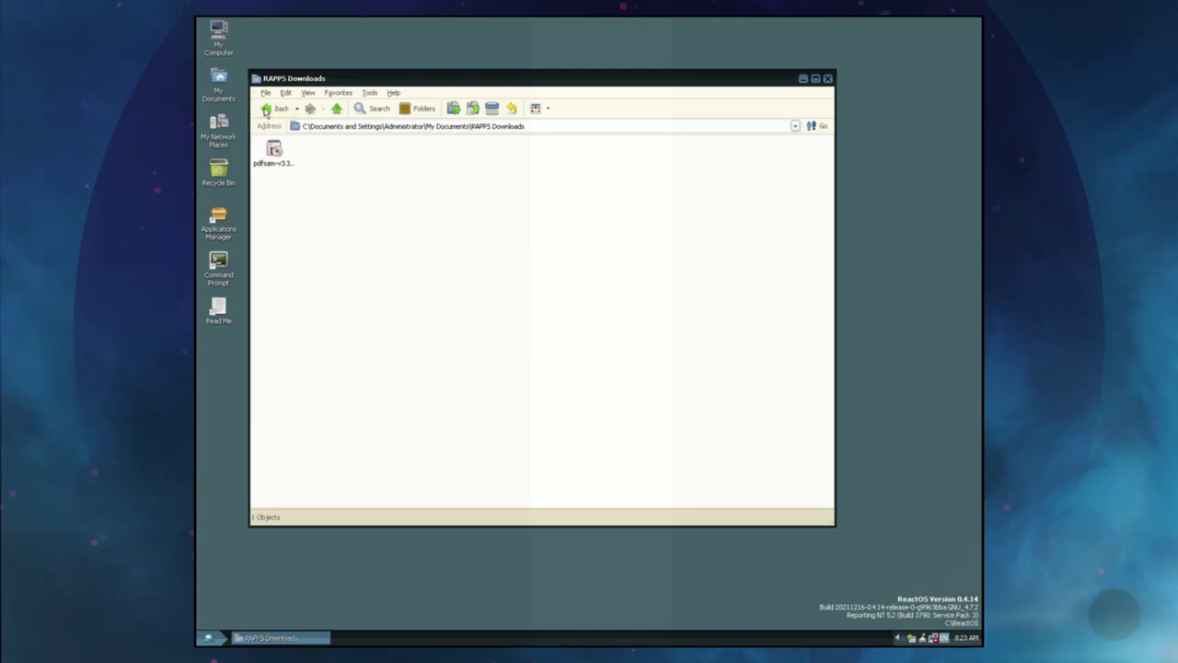
- Return to My Documents, open a command prompt in the My Music folder, and close it
click(265, 109)
right_click(280, 166)
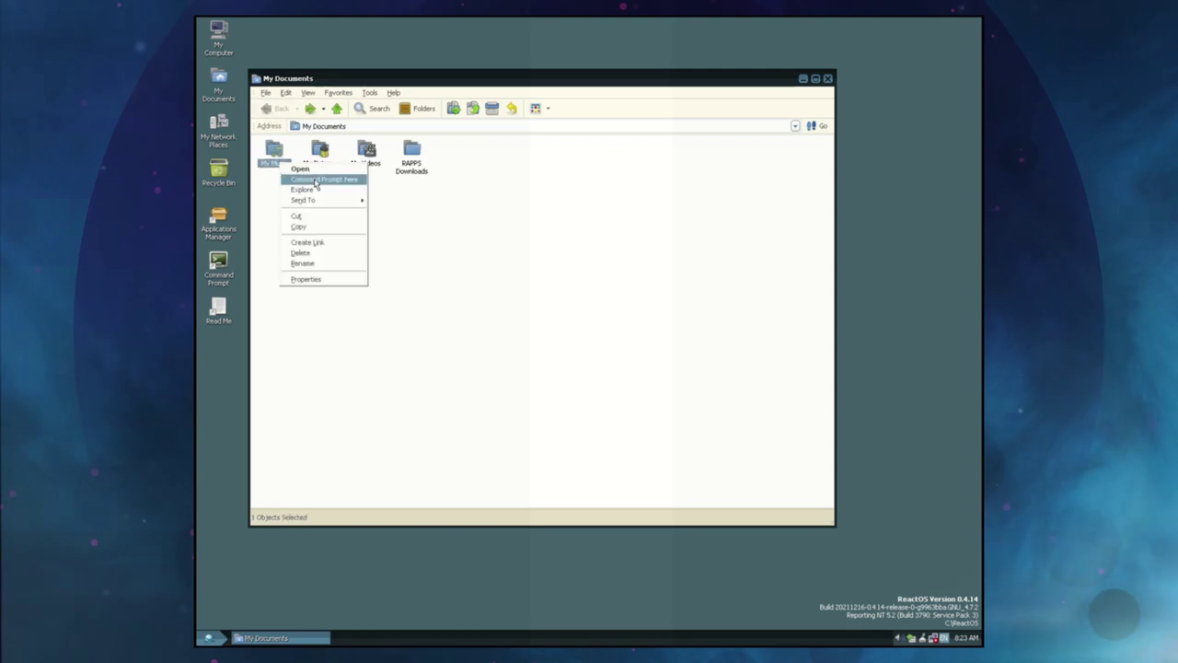
click(322, 178)
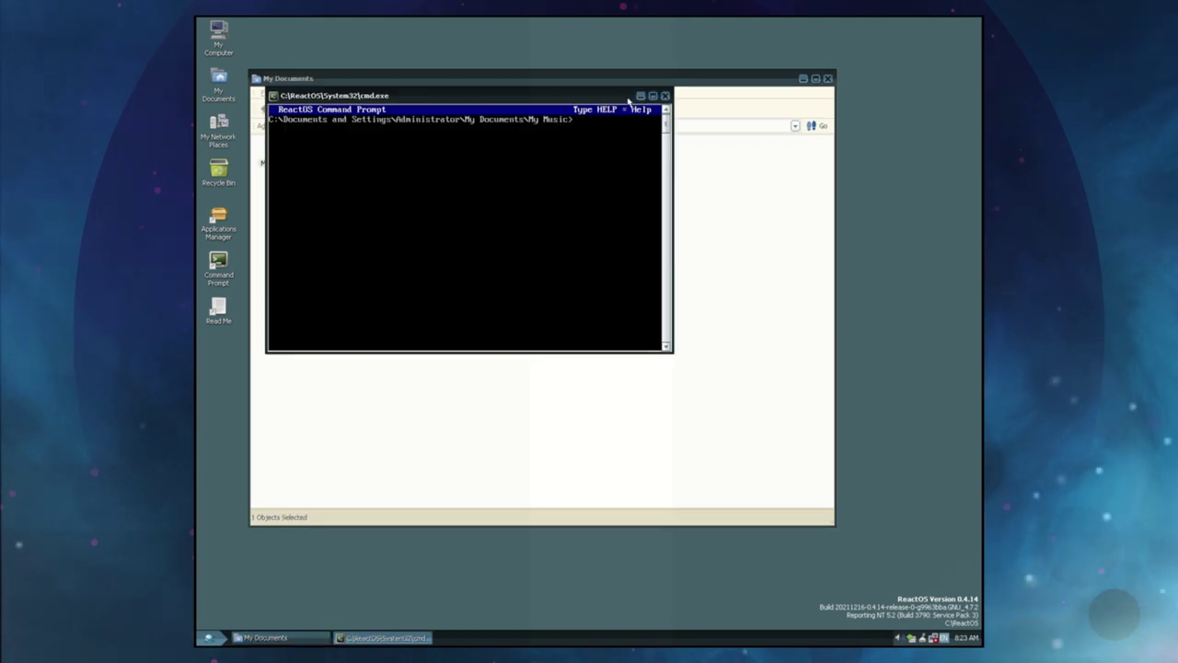
click(664, 95)
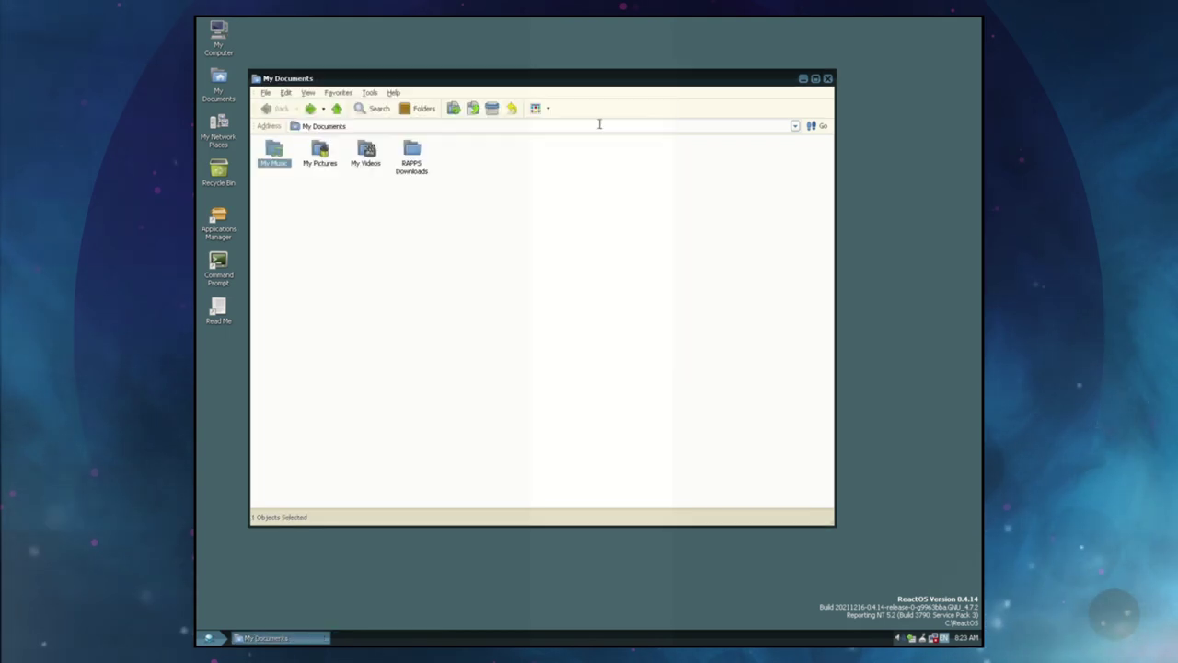
- Create a desktop shortcut to the My Music folder and close My Documents
right_click(279, 163)
mouse_move(313, 199)
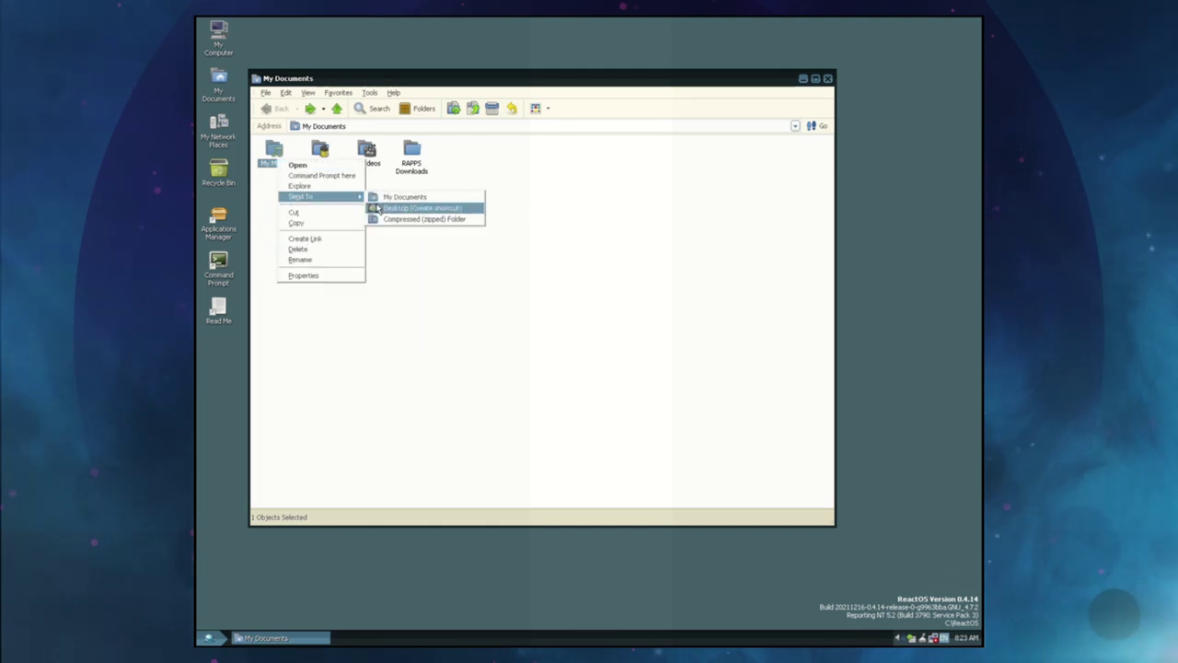
click(378, 209)
click(221, 364)
click(394, 357)
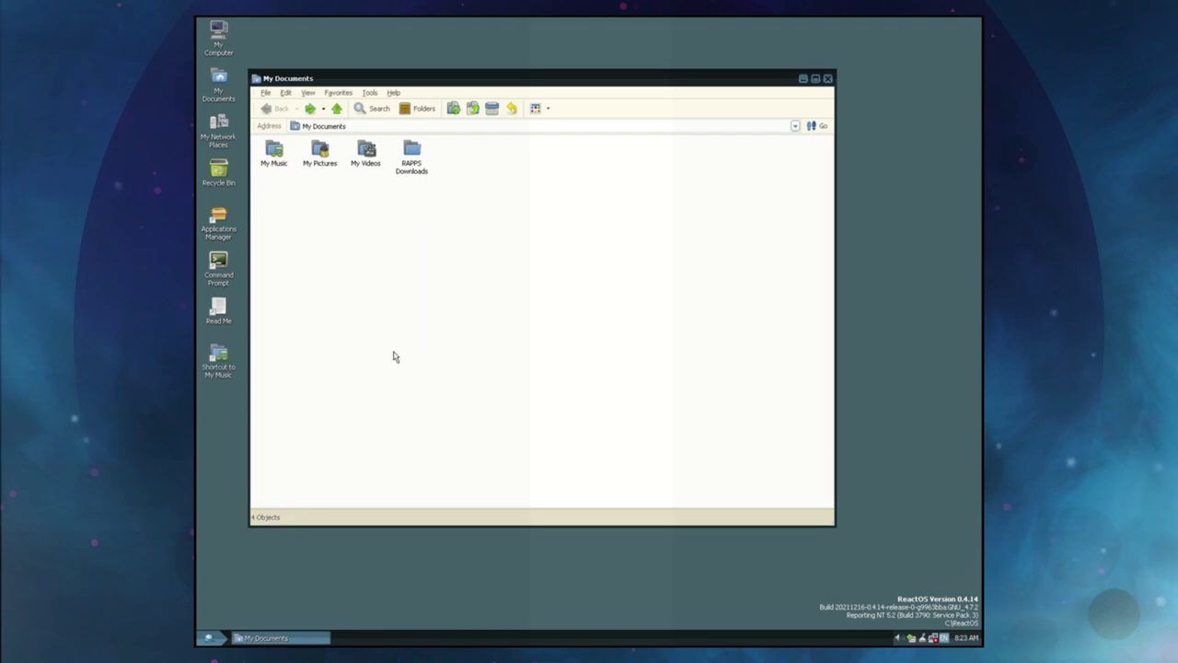
click(827, 80)
click(702, 231)
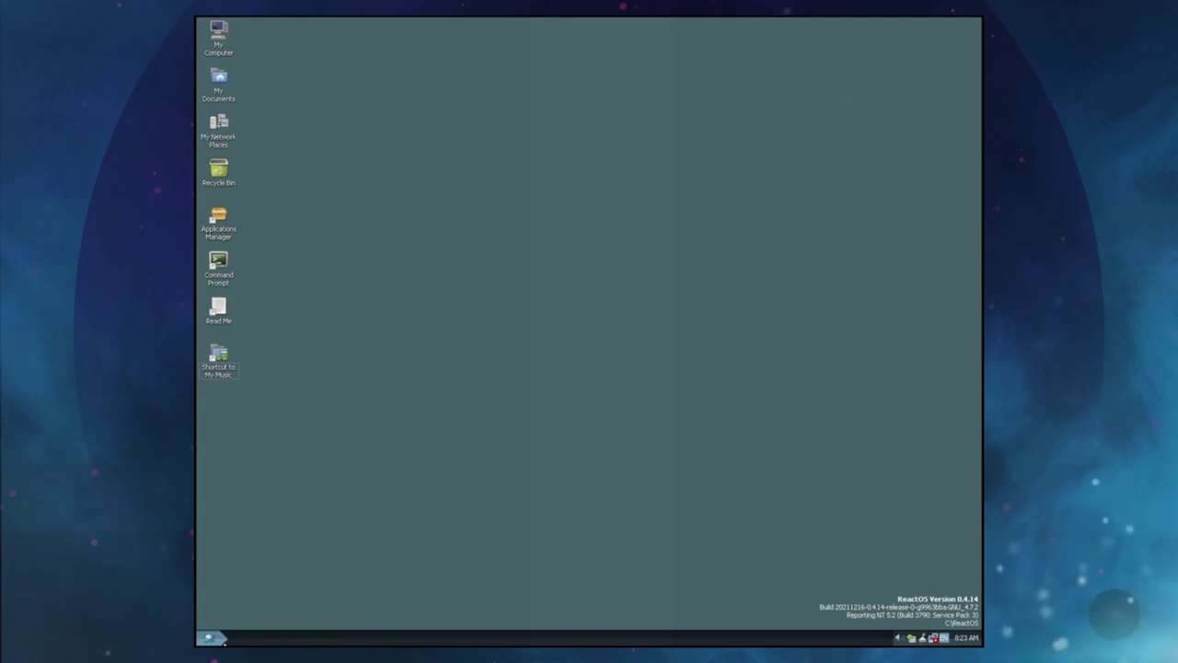
- Shut down ReactOS
click(222, 637)
click(237, 620)
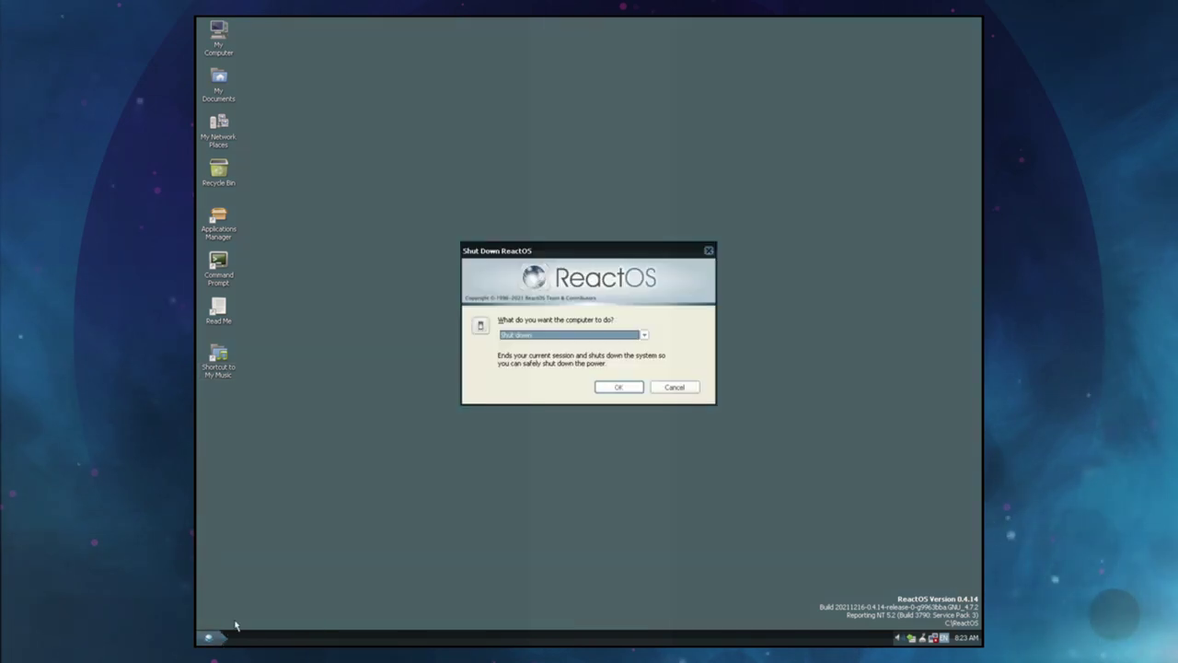
click(635, 388)
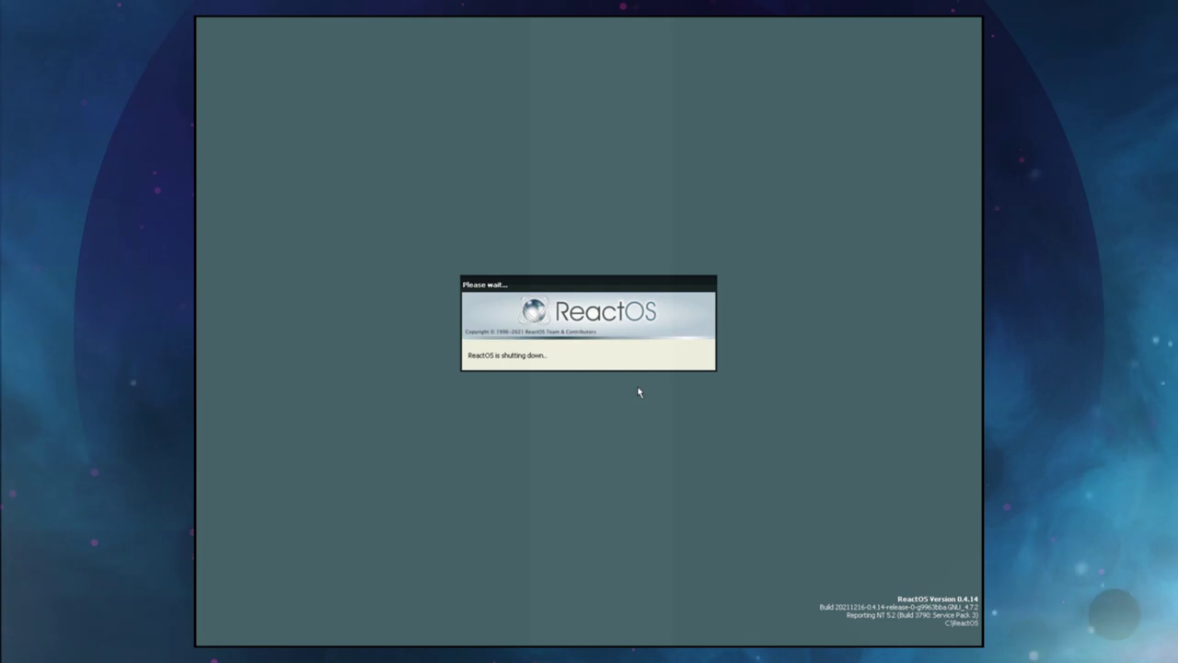